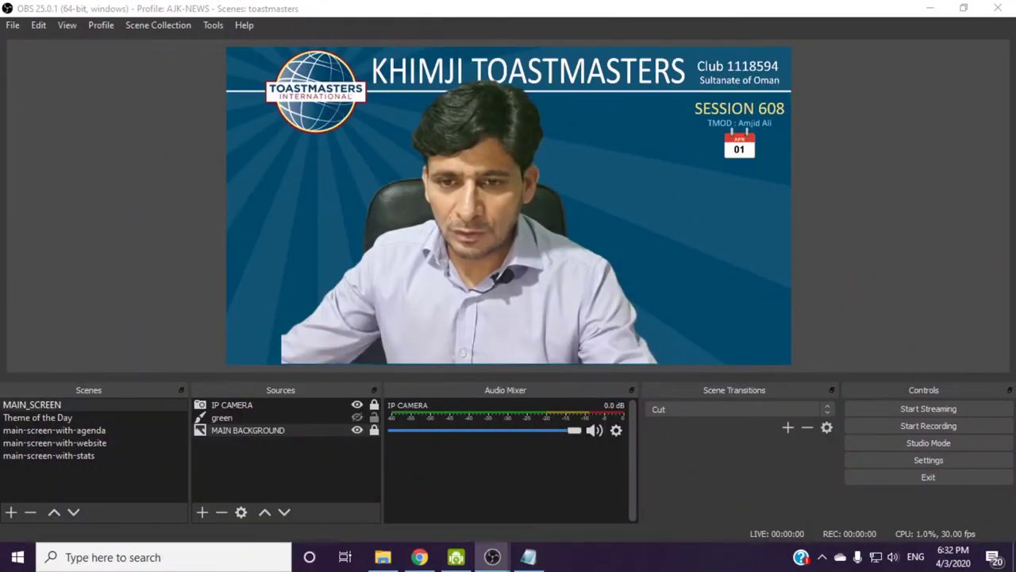
Select the MAIN BACKGROUND source in the MAIN_SCREEN preview canvas
left_click(745, 292)
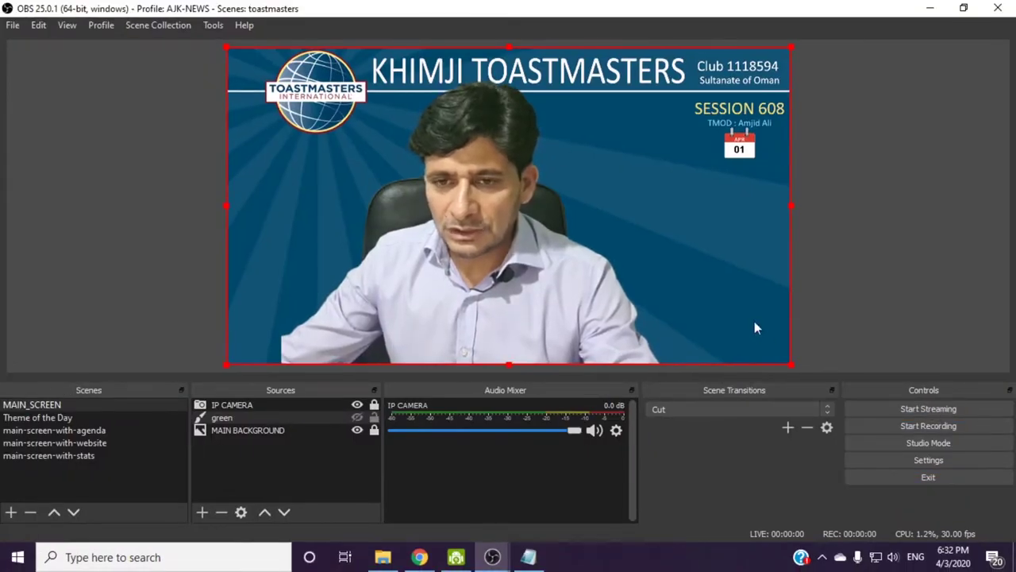
left_click(823, 303)
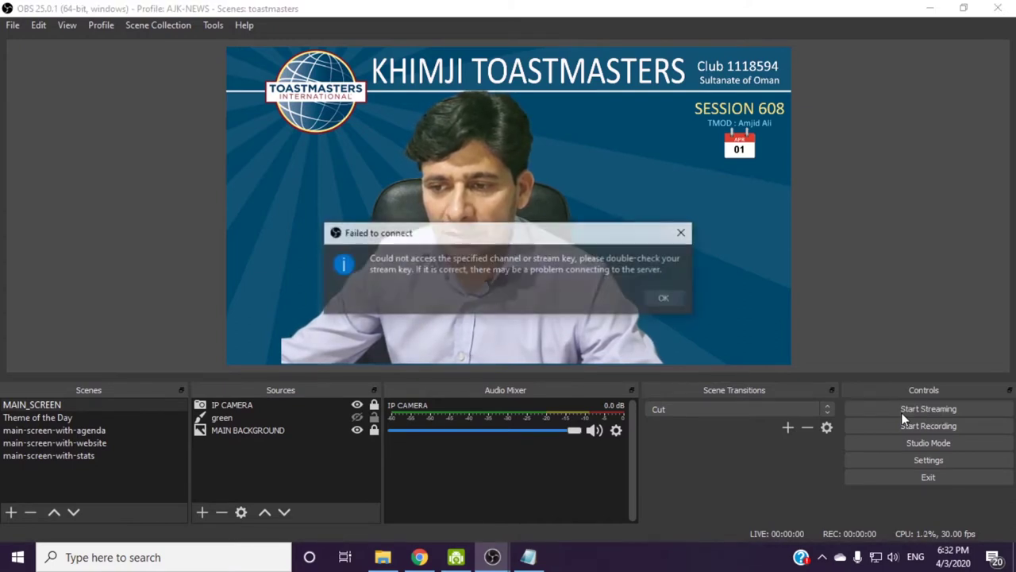
left_click(676, 304)
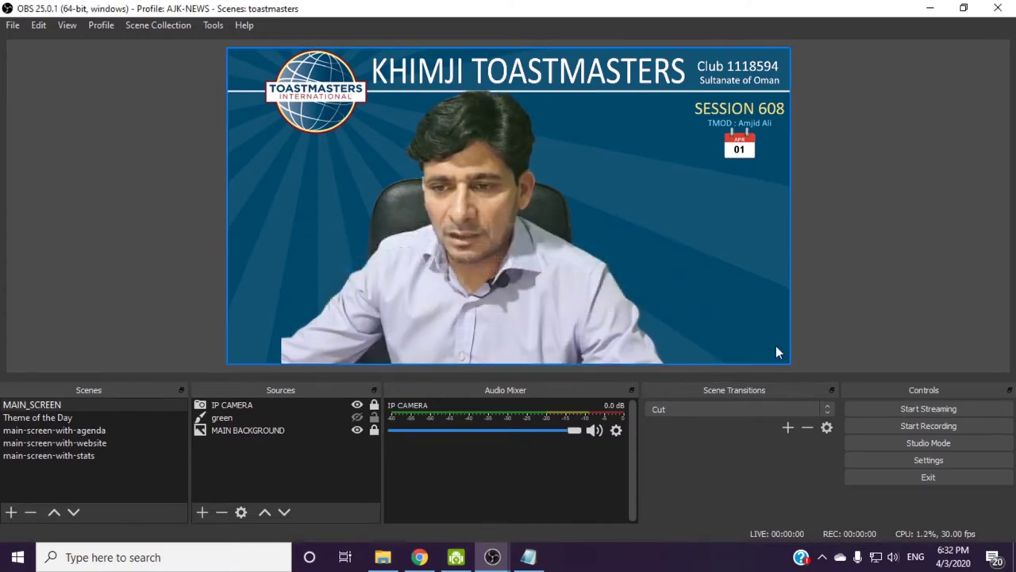
Set the streaming service in Settings > Stream to YouTube / YouTube Gaming
left_click(928, 462)
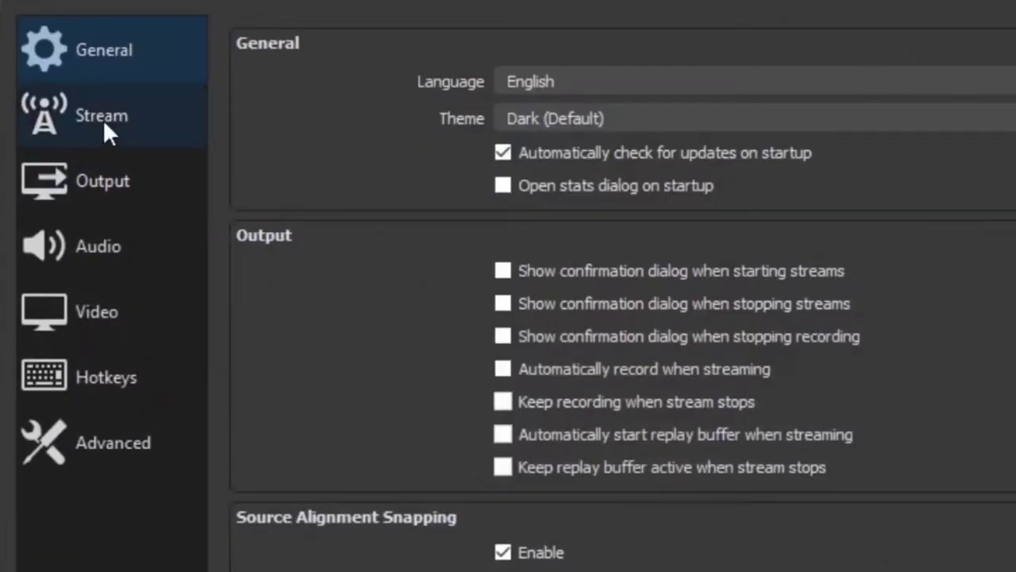
left_click(103, 120)
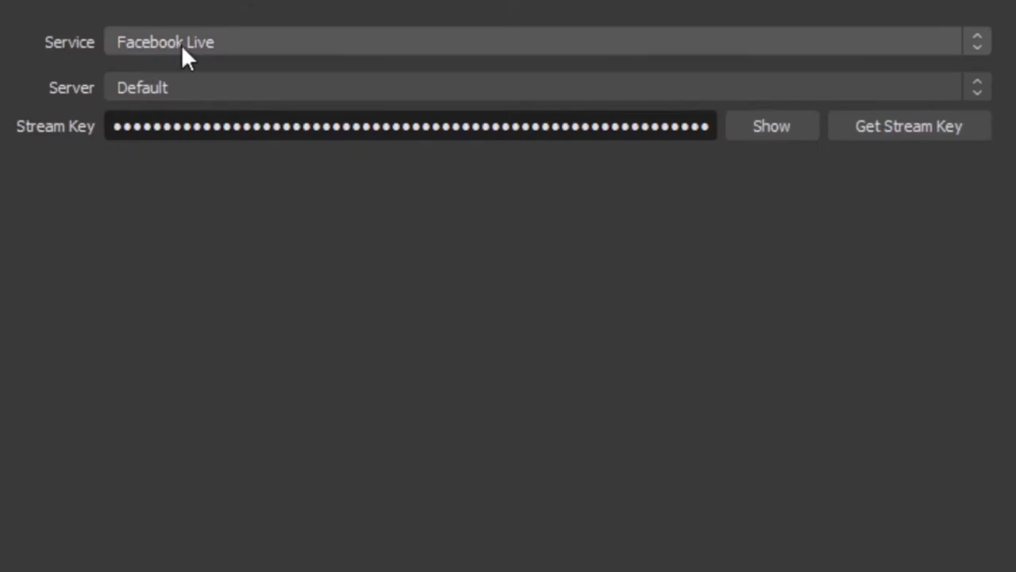
left_click(330, 42)
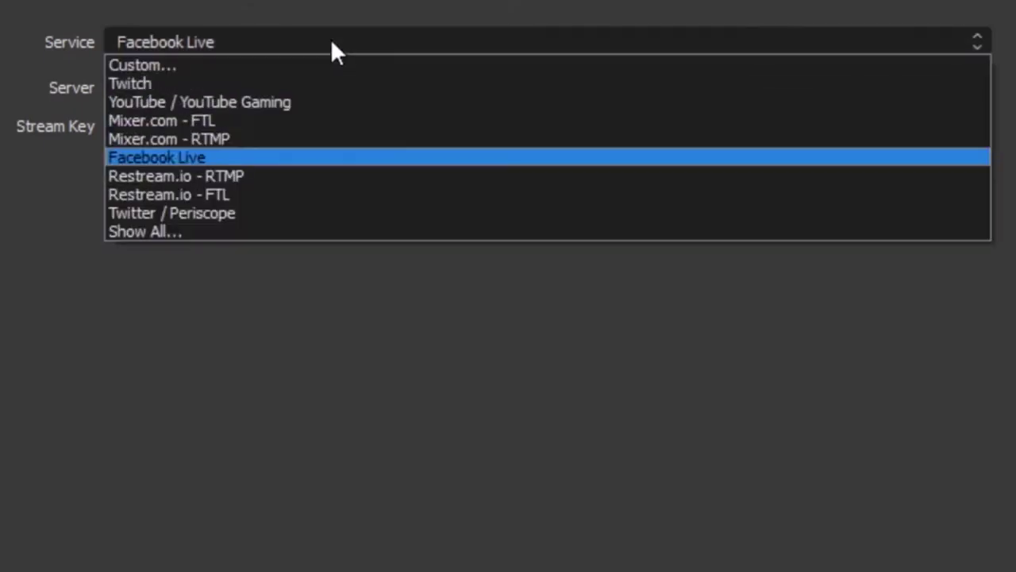
left_click(330, 42)
left_click(332, 45)
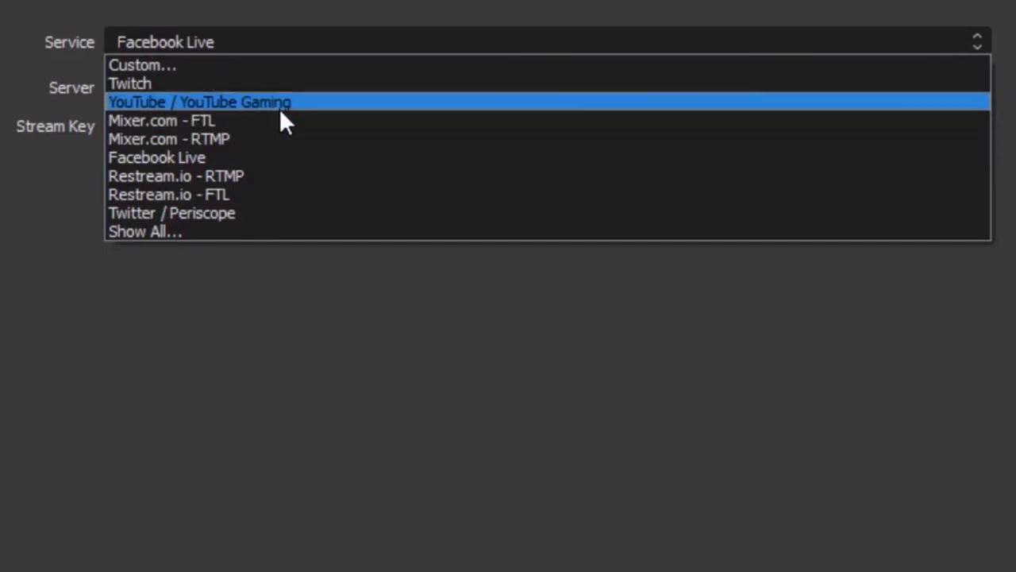
left_click(290, 104)
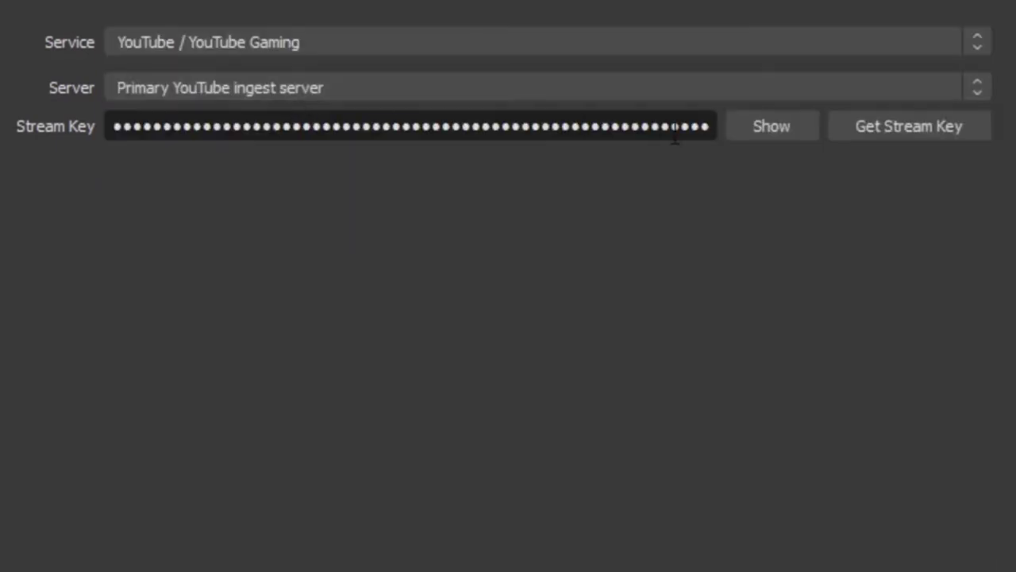
Copy the stream key from YouTube's encoder setup and paste it over the old OBS key
left_click(911, 129)
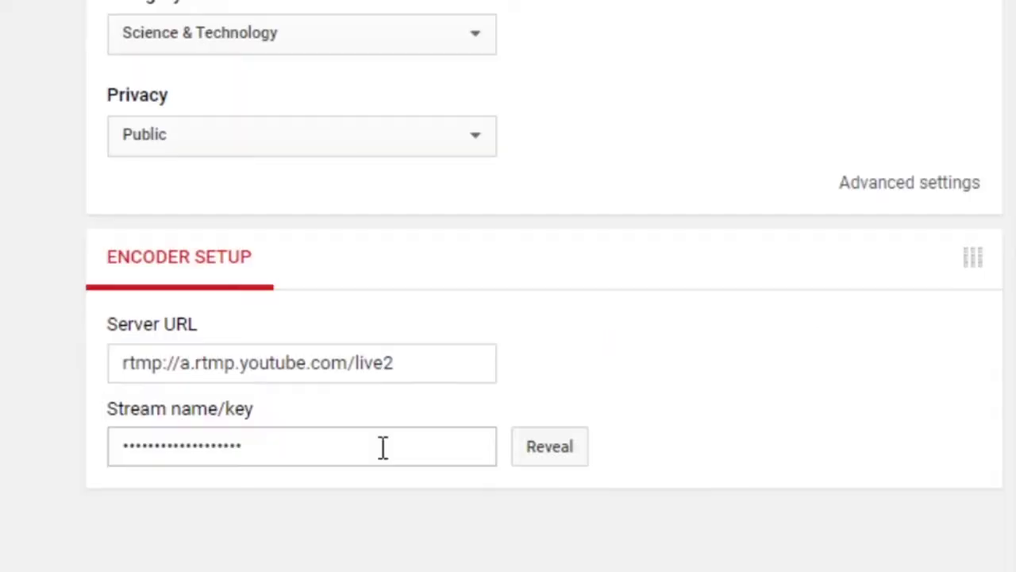
left_click_drag(254, 377, 127, 380)
left_click(126, 380)
double_click(171, 379)
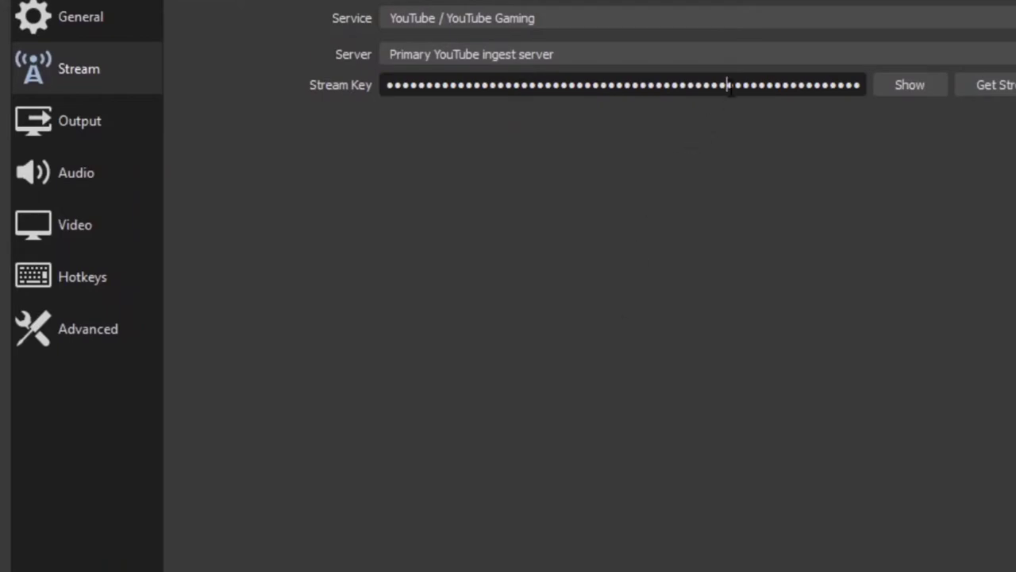
double_click(731, 86)
key("BackSpace")
key("ctrl+v")
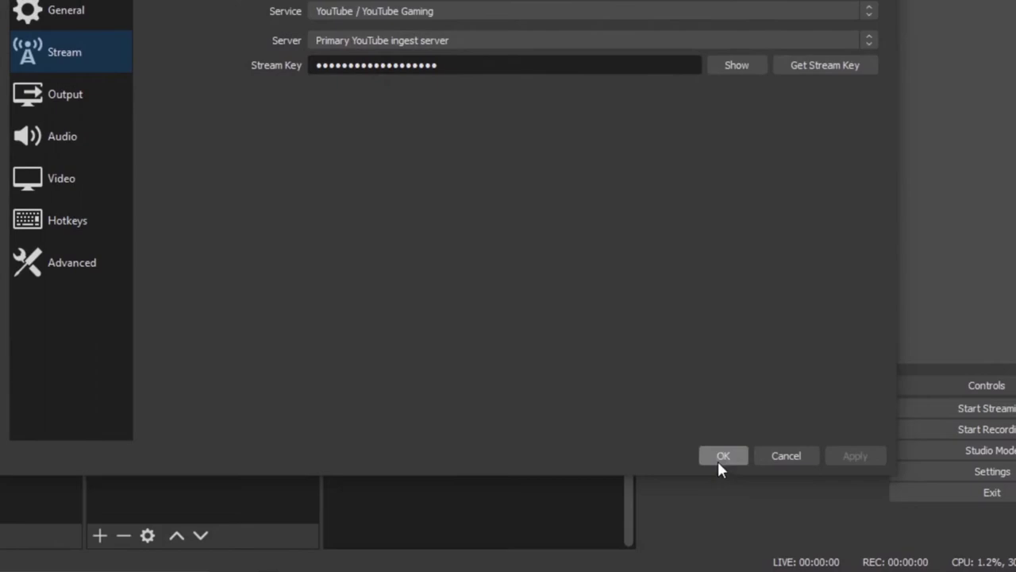
Save the settings, go live to YouTube, check the dashboard, then stop streaming
left_click(721, 457)
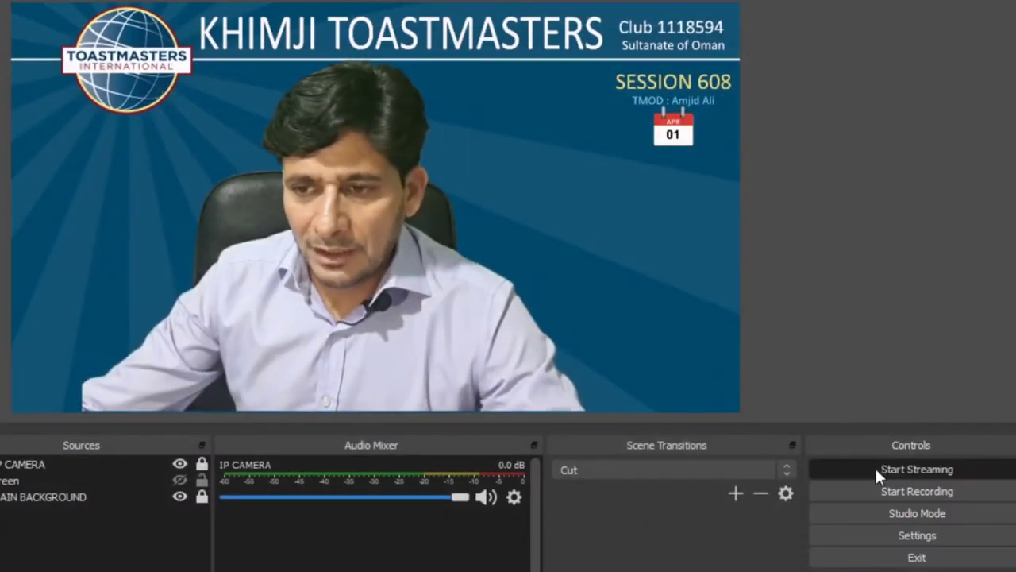
left_click(877, 468)
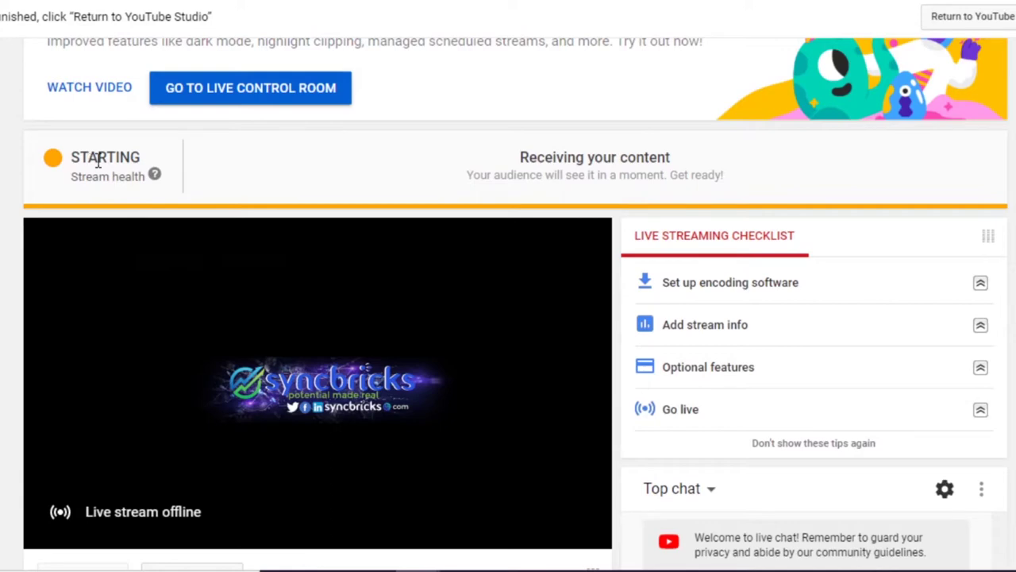
scroll(119, 191, "down", 2)
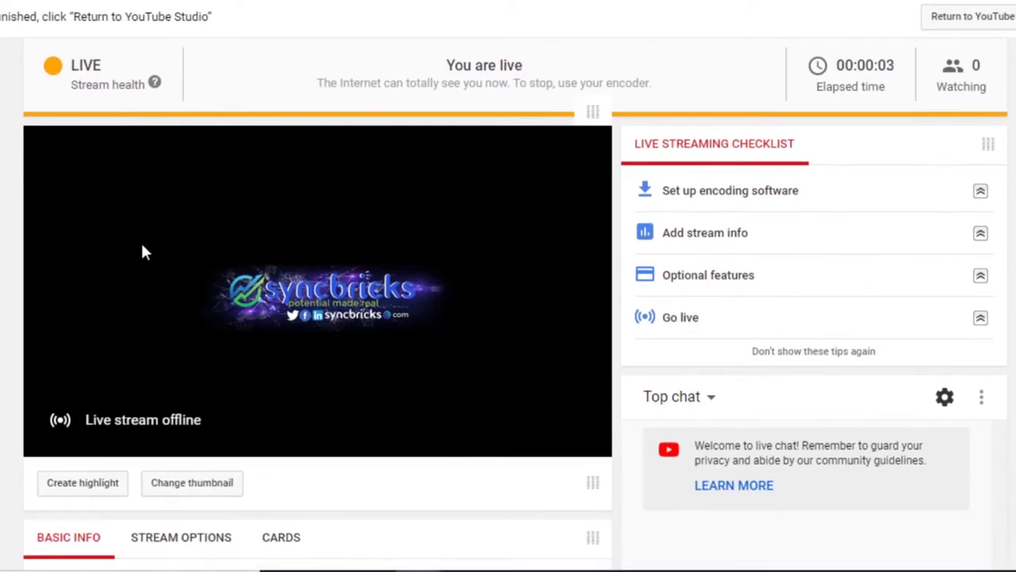
scroll(424, 211, "up", 2)
scroll(420, 333, "down", 2)
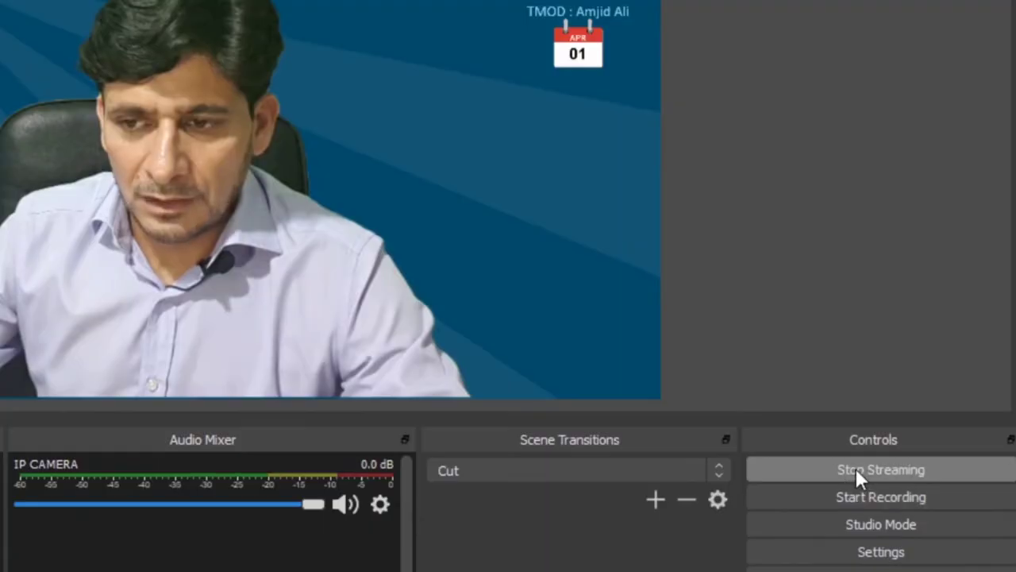
left_click(856, 468)
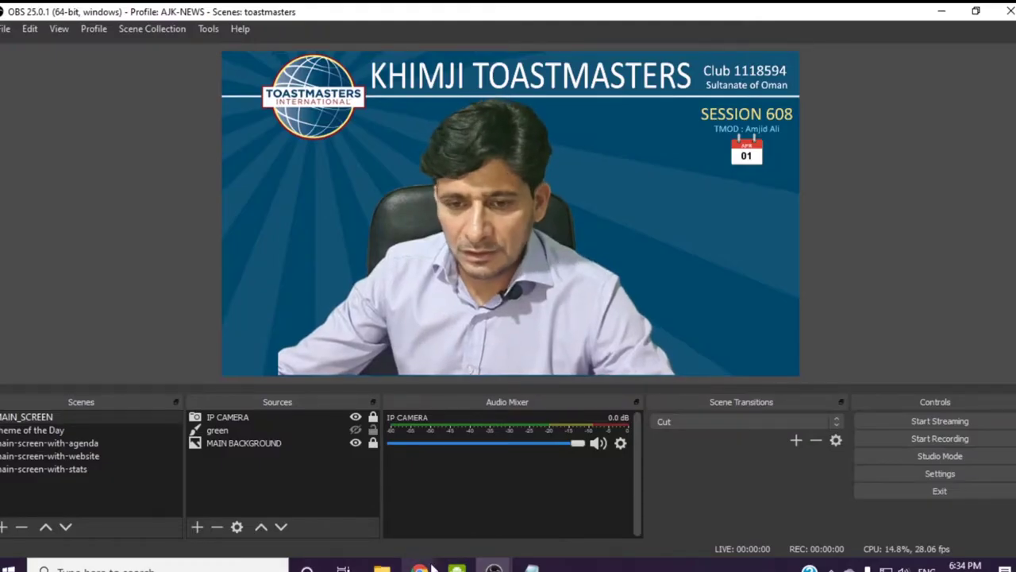
Change the stream service to Facebook Live and open its Get Stream Key page
mouse_move(433, 568)
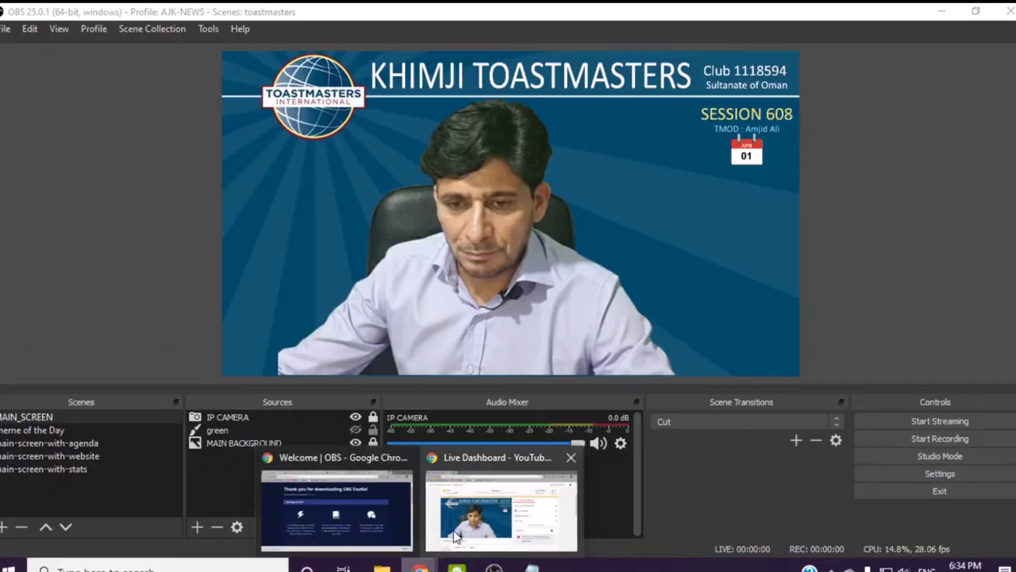
left_click(460, 526)
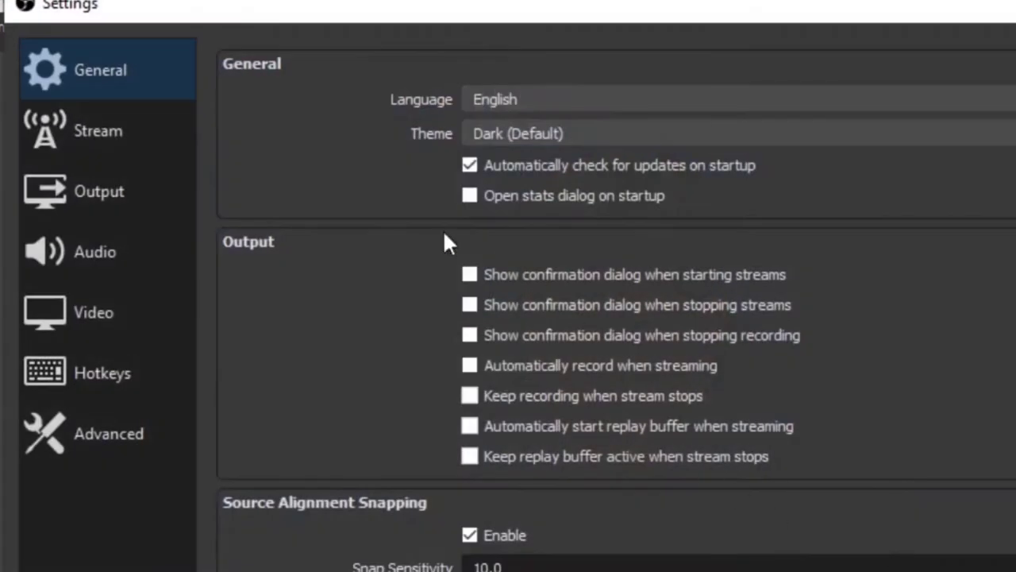
left_click(117, 155)
left_click(601, 72)
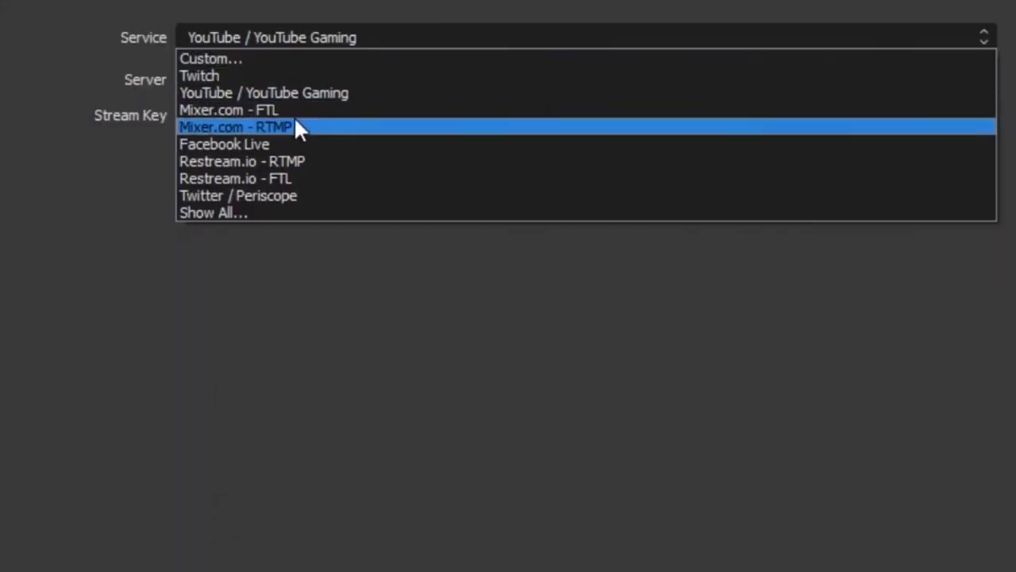
left_click(300, 144)
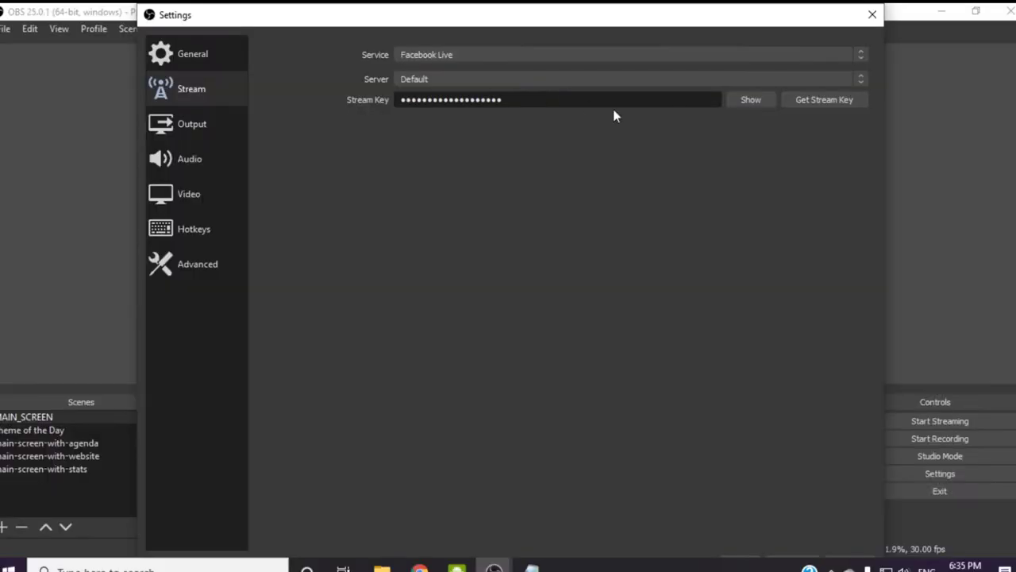
left_click(805, 97)
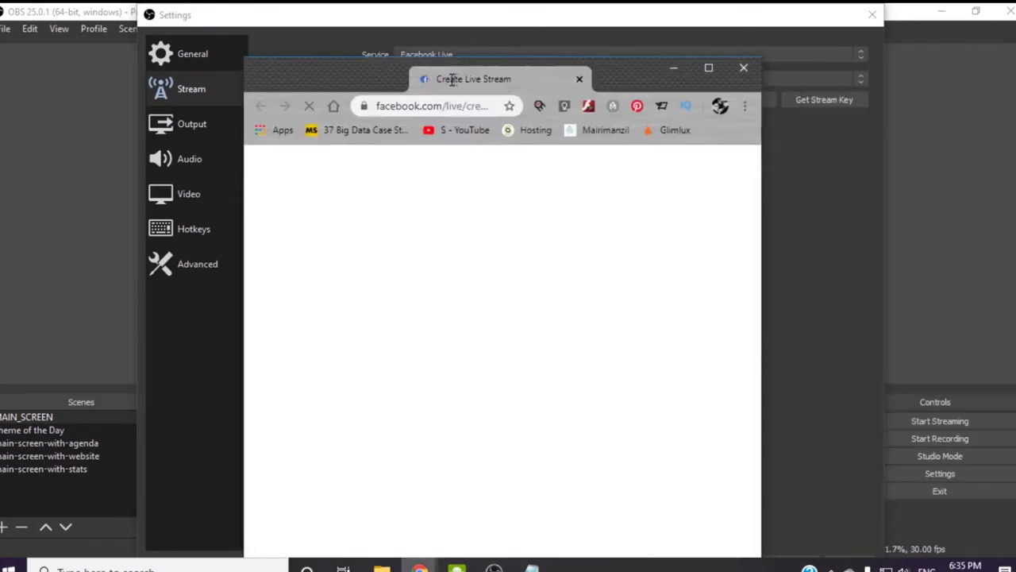
Maximize Facebook's live page, create a live stream to reveal its key, and return to OBS
double_click(452, 77)
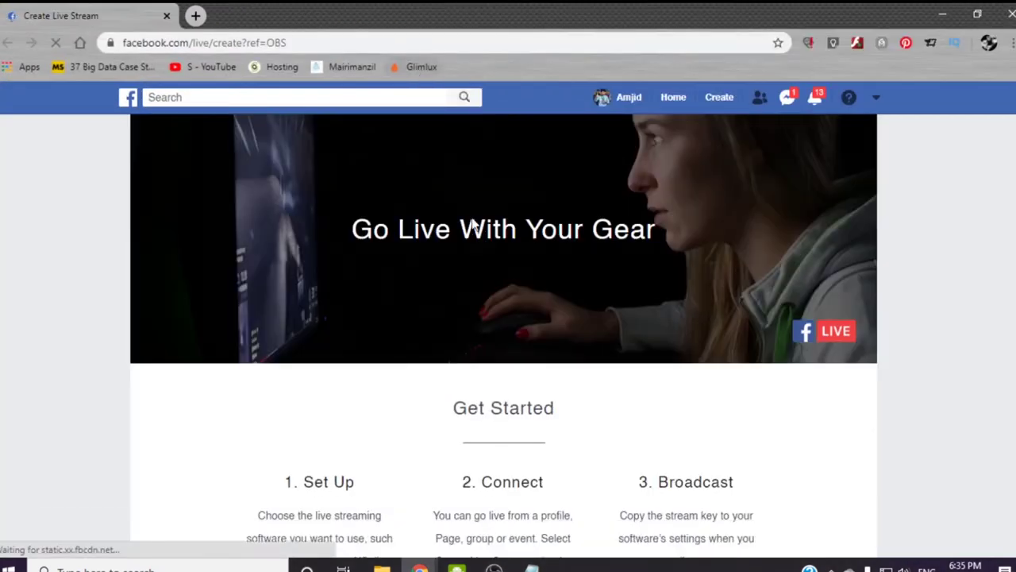
left_click(497, 304)
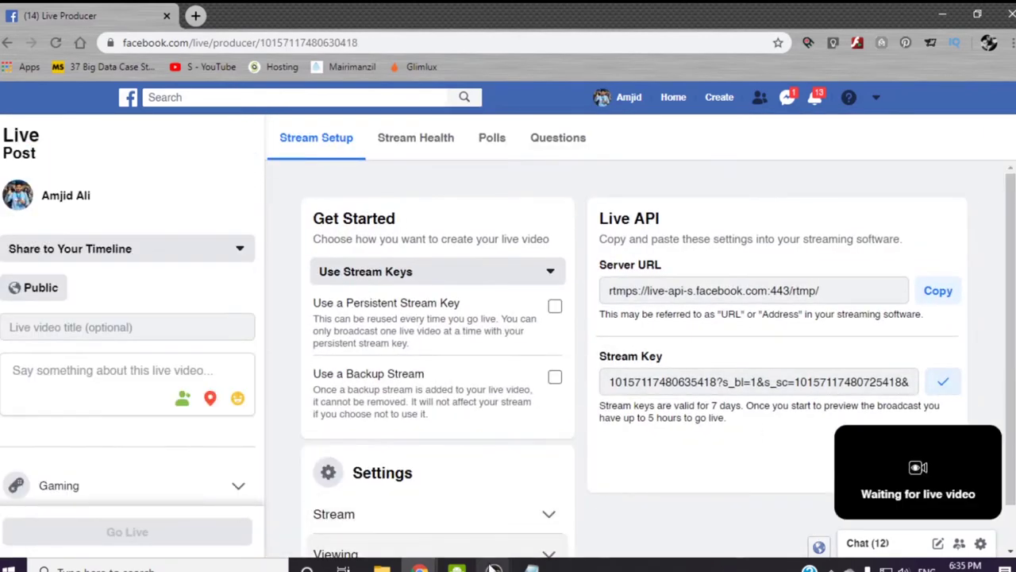
mouse_move(494, 568)
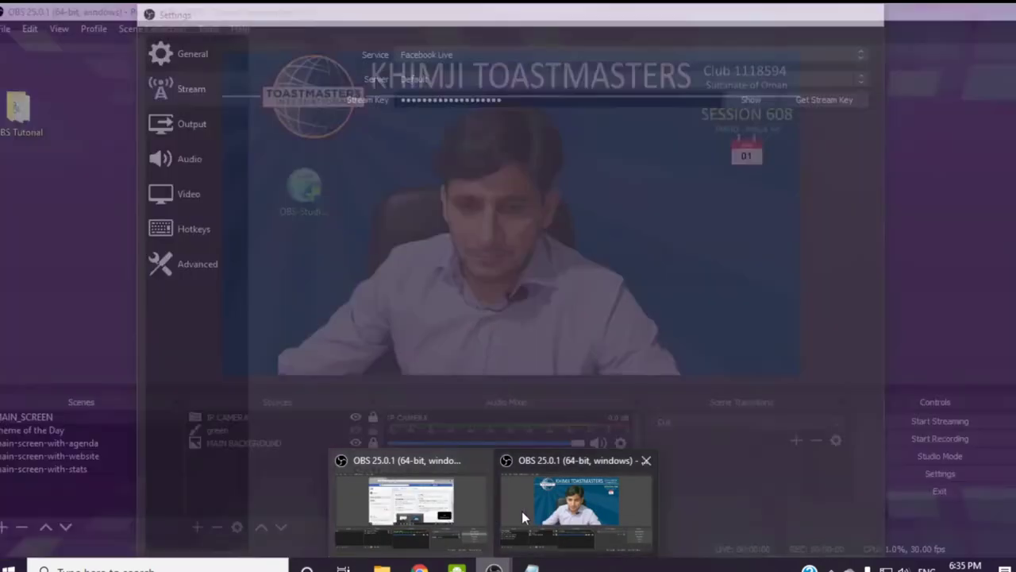
left_click(522, 511)
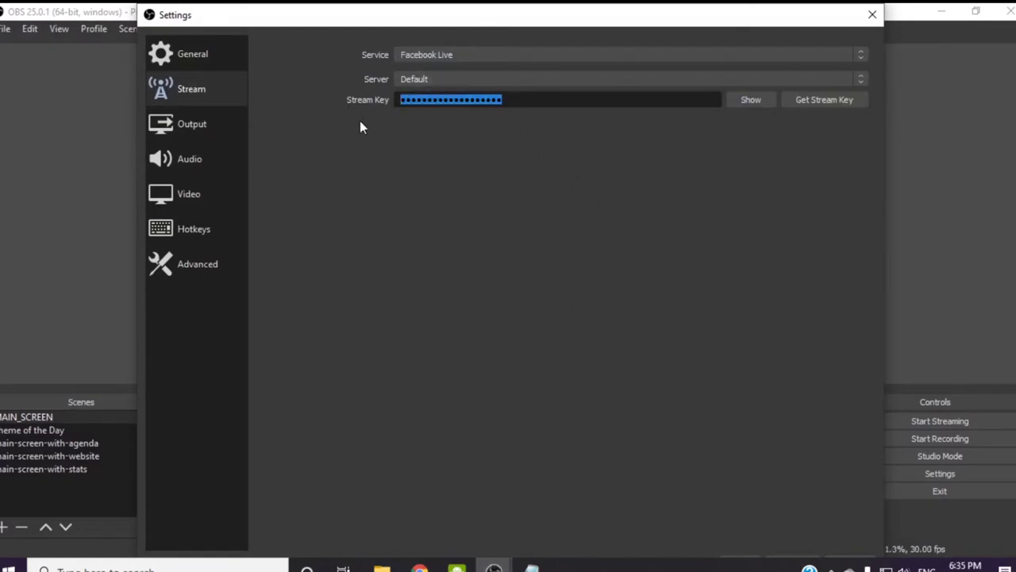
Paste the Facebook stream key into OBS, then apply and close the settings
key("ctrl+v")
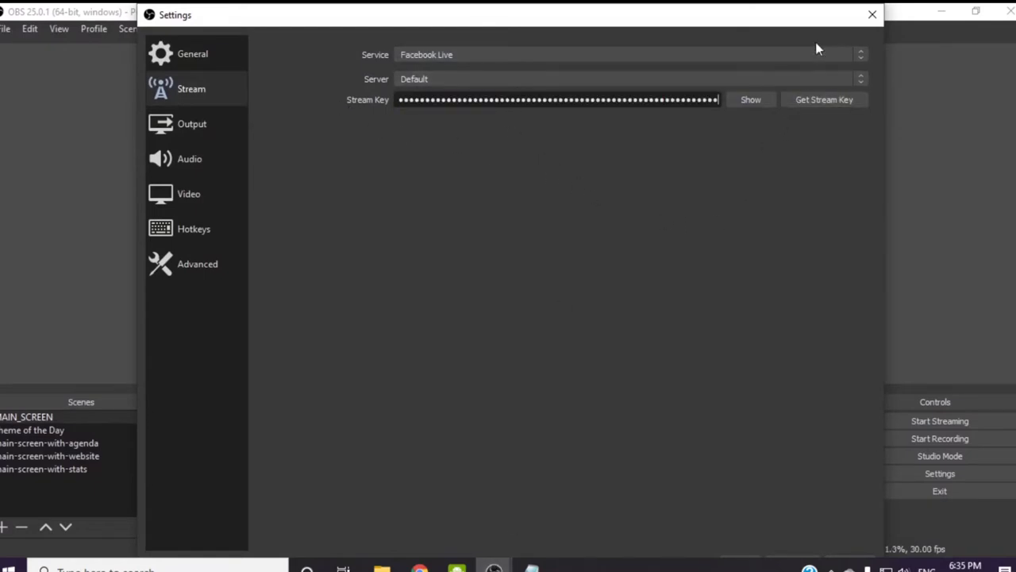
left_click_drag(816, 11, 816, 175)
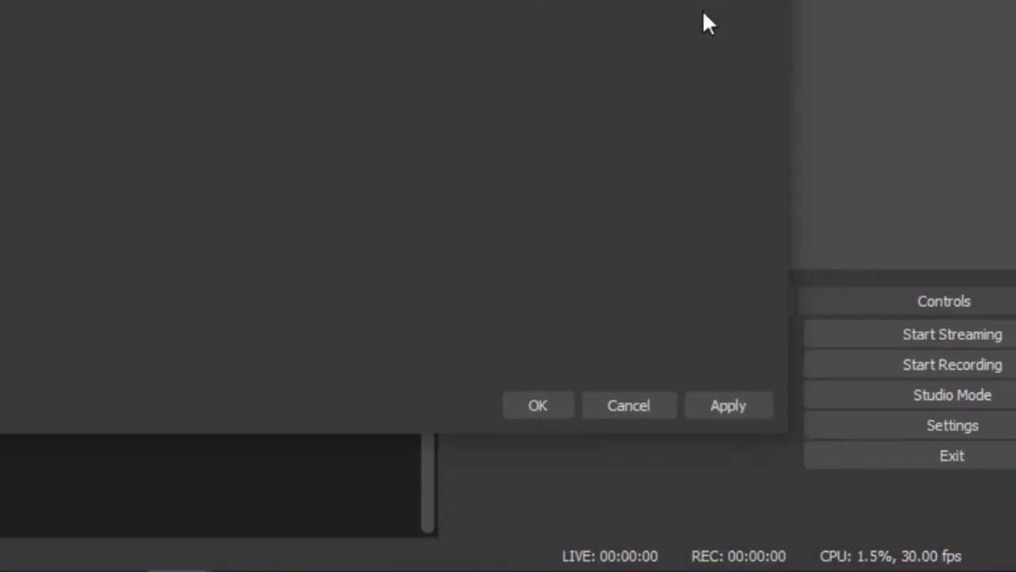
left_click(723, 403)
left_click(562, 405)
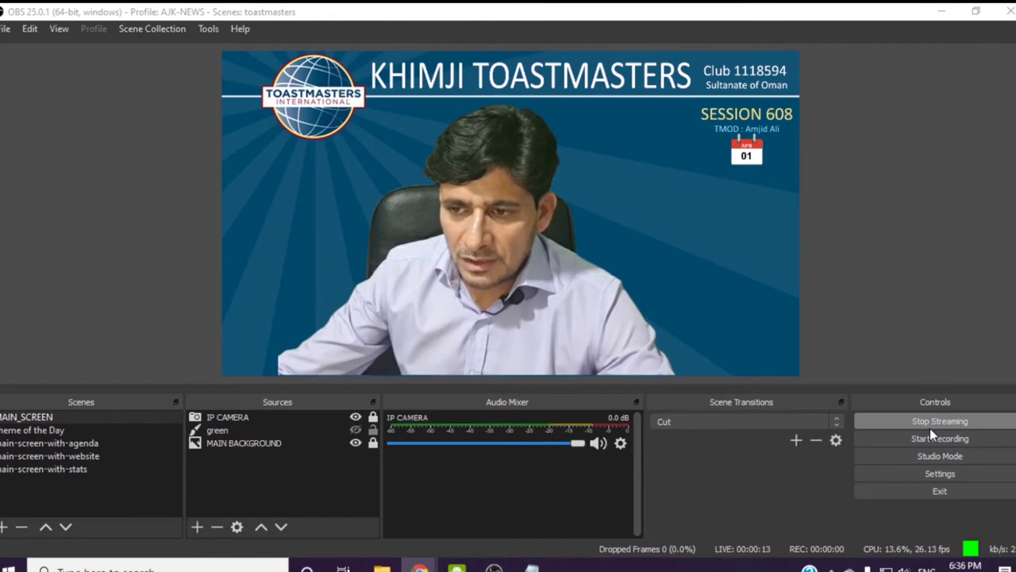
In Live Producer, set the live video's audience to Only me and go live
mouse_move(419, 565)
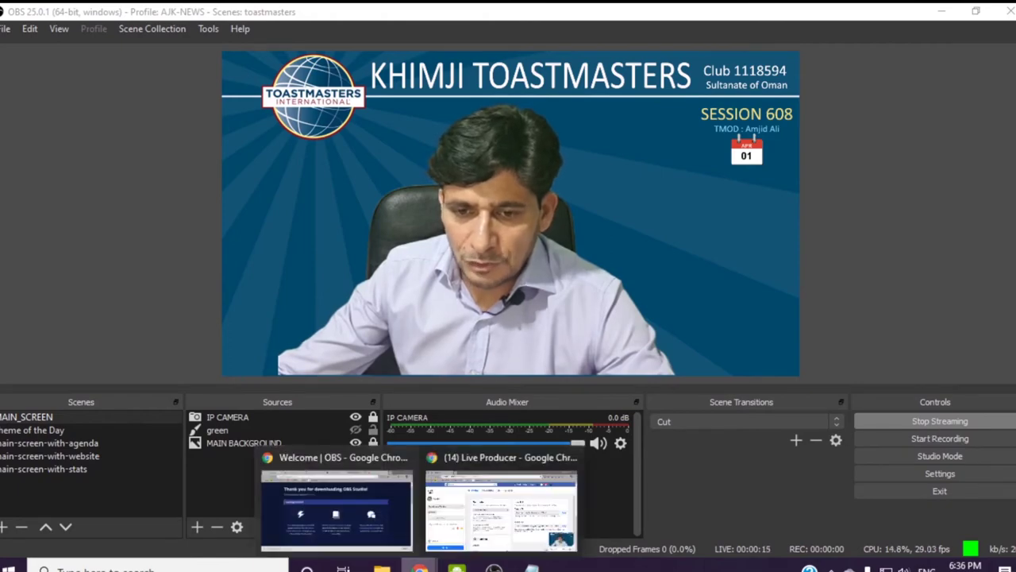
left_click(484, 531)
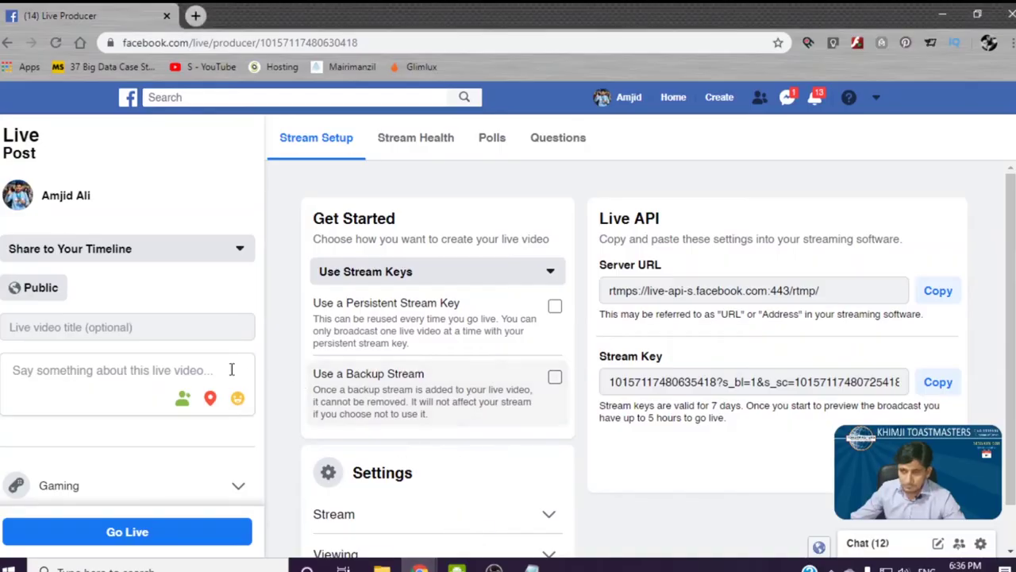
scroll(691, 401, "down", 2)
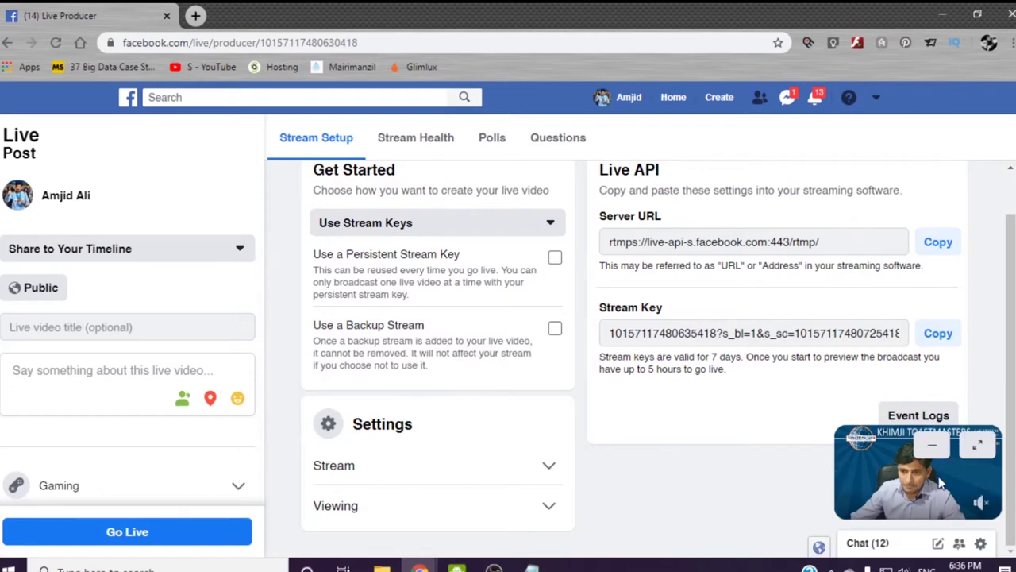
left_click(39, 326)
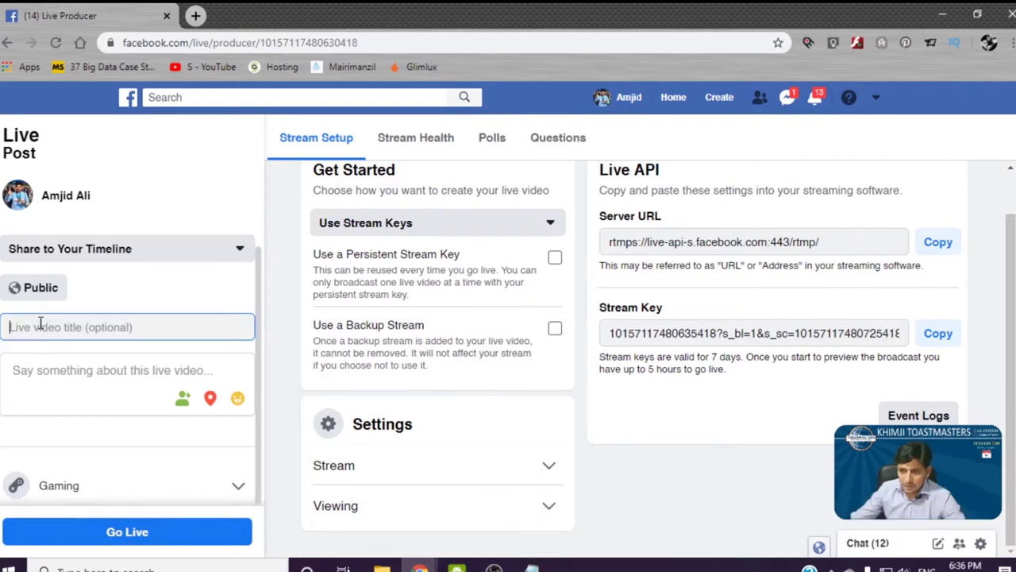
left_click(43, 363)
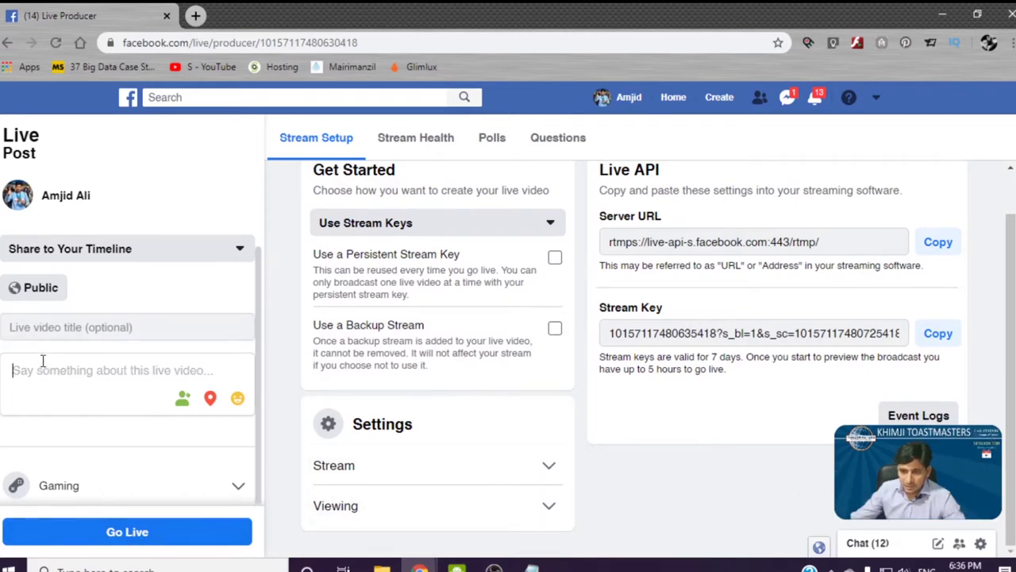
left_click(45, 294)
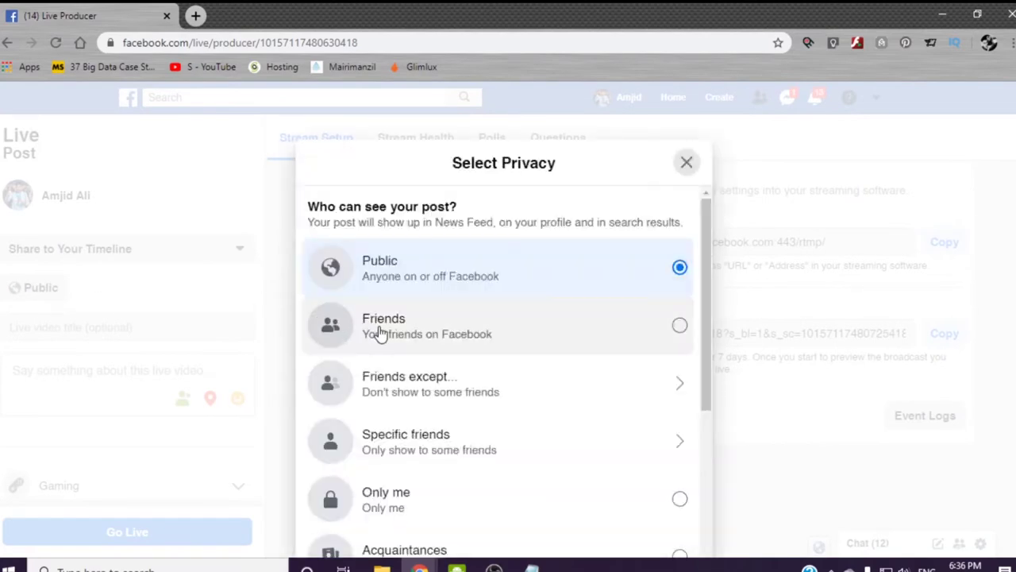
left_click(674, 496)
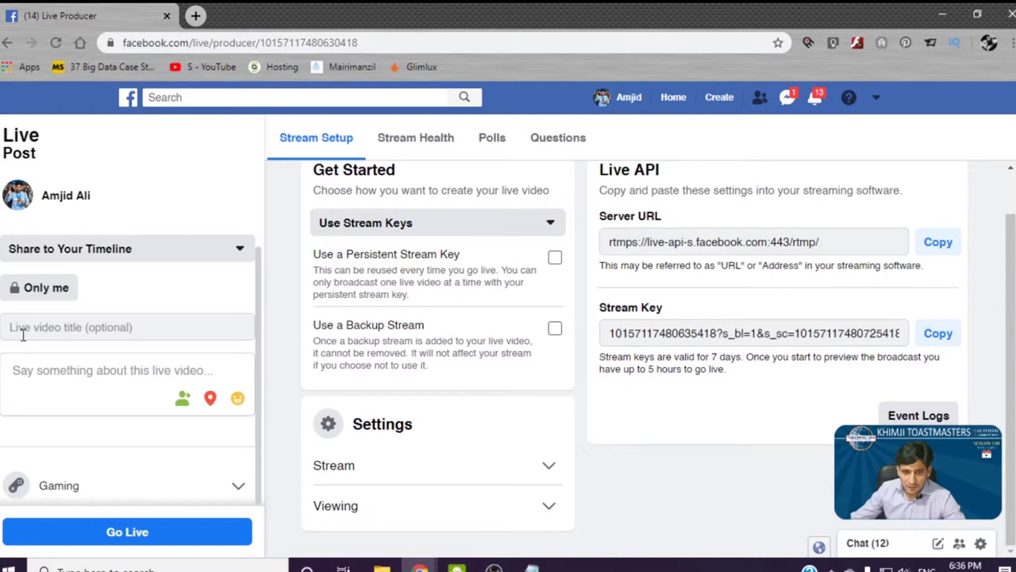
left_click(87, 530)
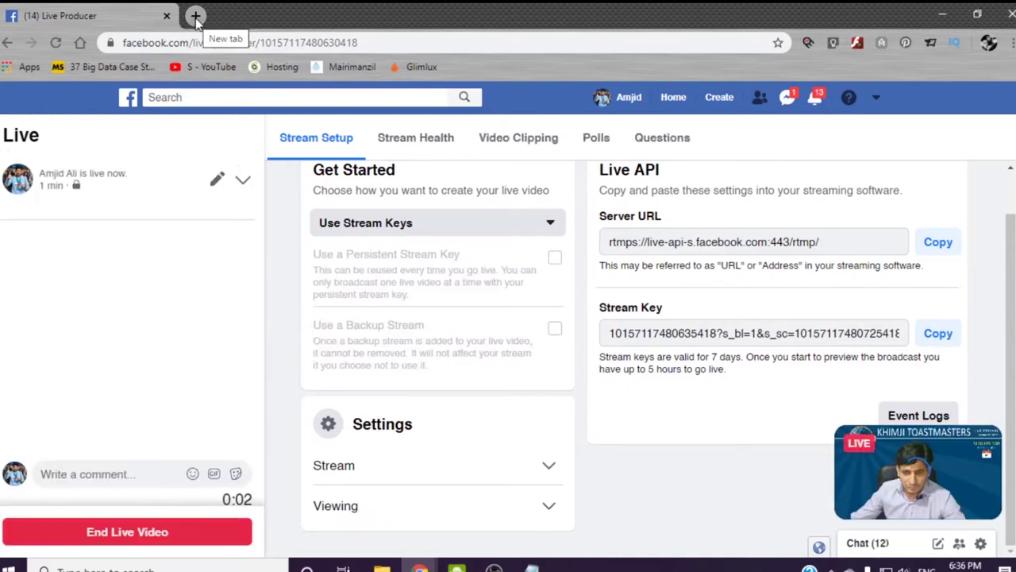
Open facebook.com in a new tab and view the live post's video
left_click(195, 16)
type("facebook.com")
key("Return")
scroll(185, 229, "down", 4)
left_click(453, 306)
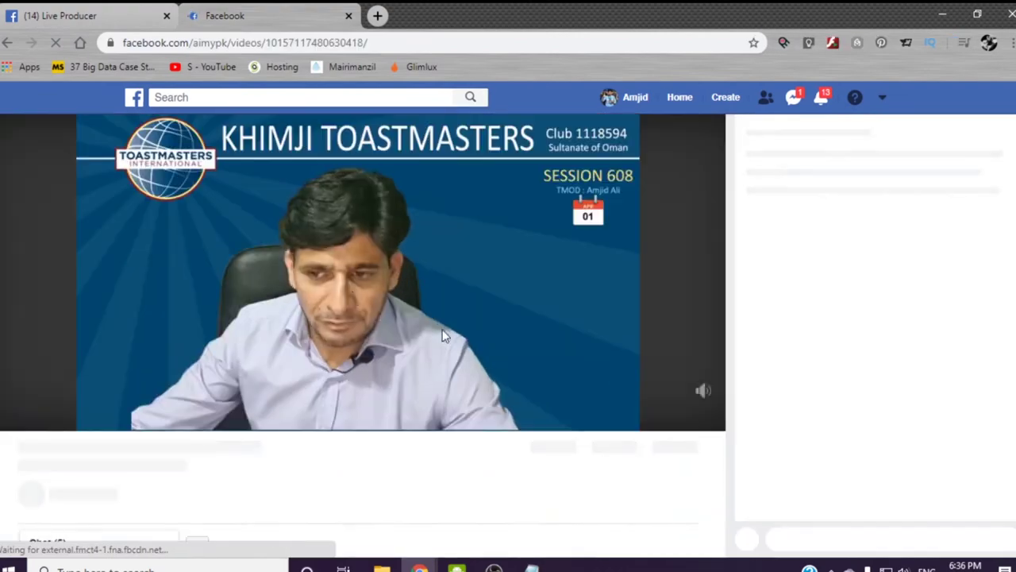
End the Facebook live video and stop OBS's outgoing stream
left_click(59, 16)
left_click(87, 527)
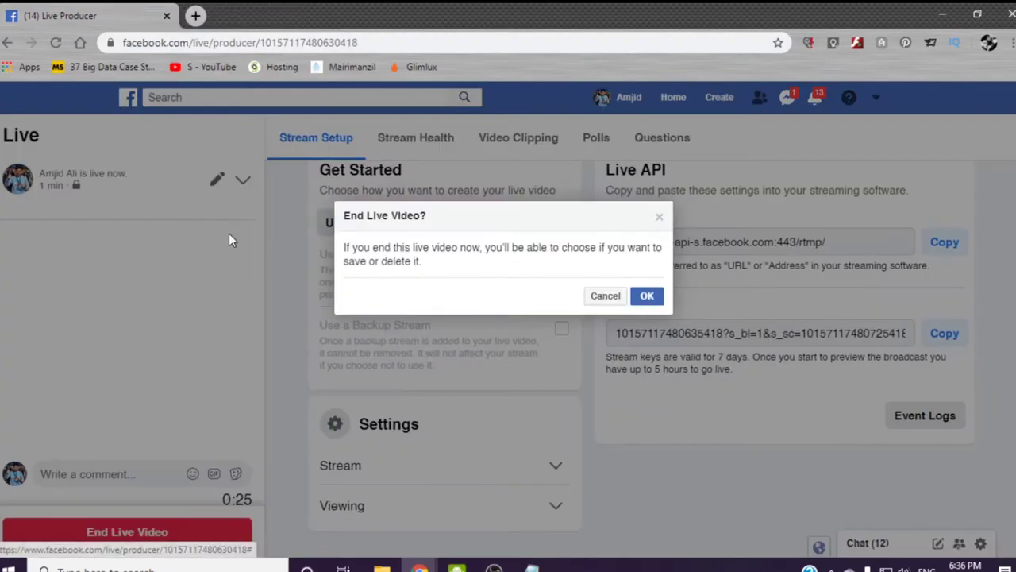
left_click(603, 294)
left_click(911, 483)
left_click(929, 423)
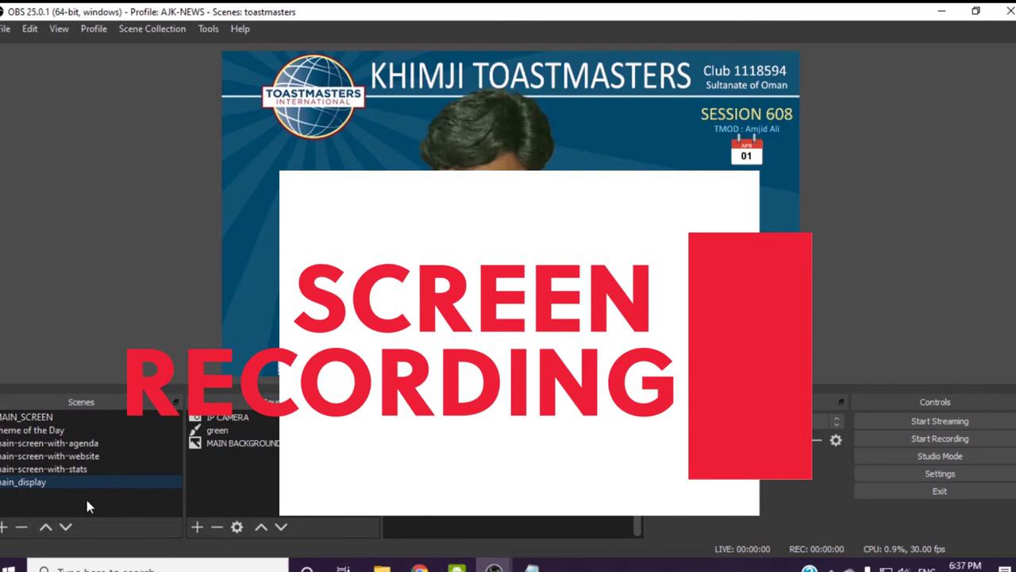
Hide the MAIN BACKGROUND source, leaving the IP CAMERA source visible
right_click(87, 485)
left_click(314, 486)
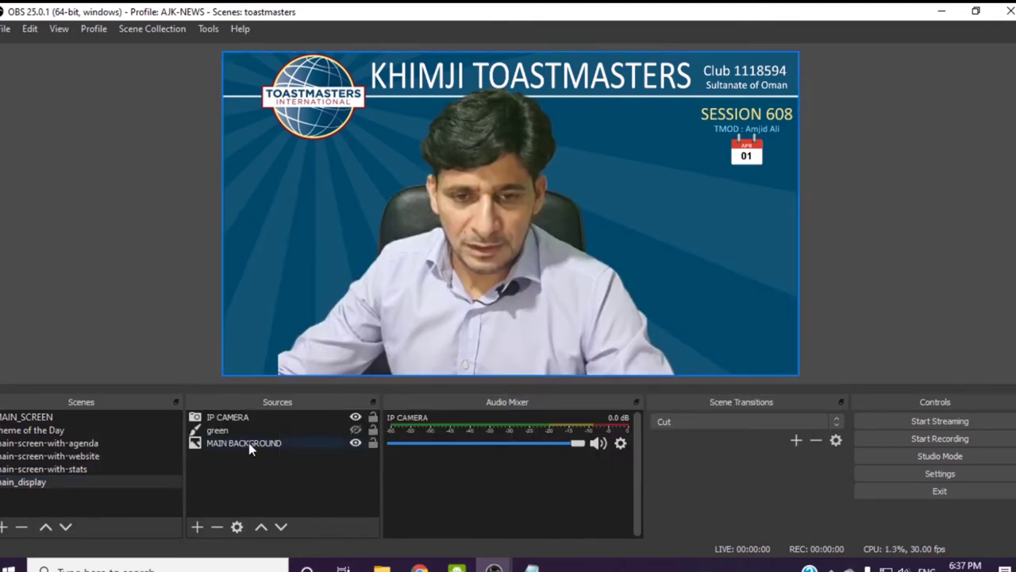
left_click(355, 418)
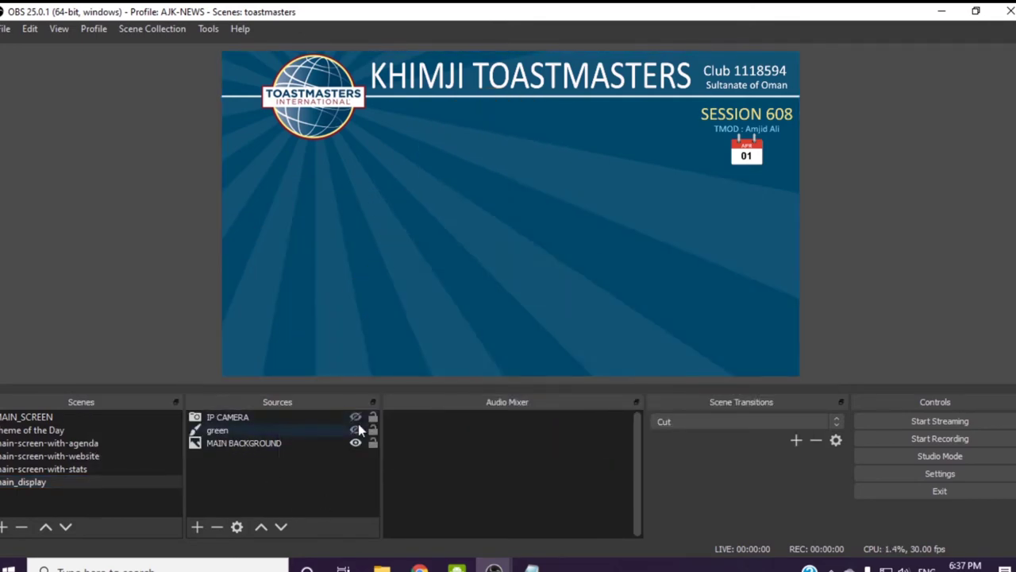
left_click(355, 417)
left_click(355, 442)
Add a Display Capture named 'my screen 3' capturing the second 1920x1080 display
left_click(197, 526)
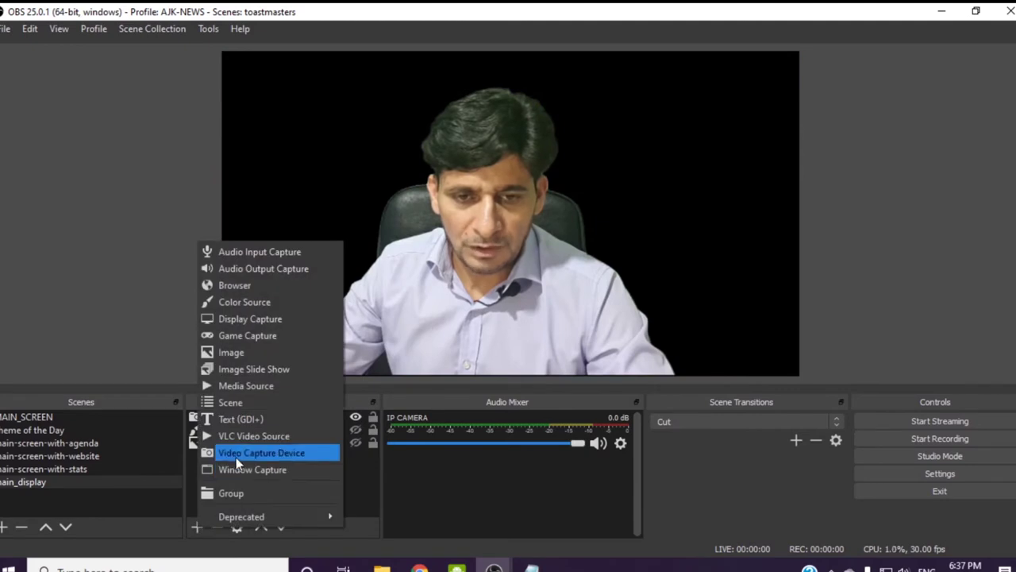
left_click(248, 319)
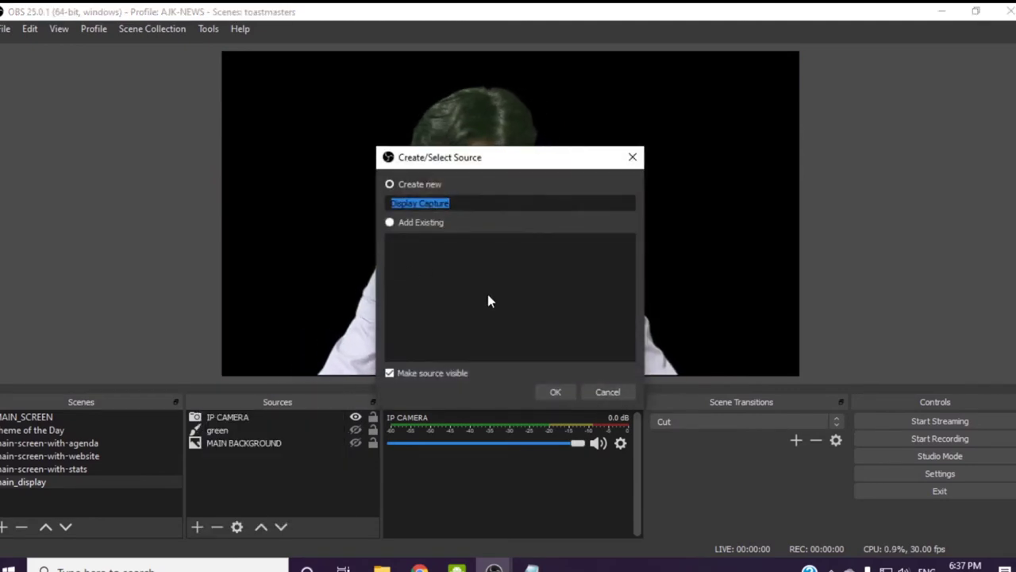
type("my ")
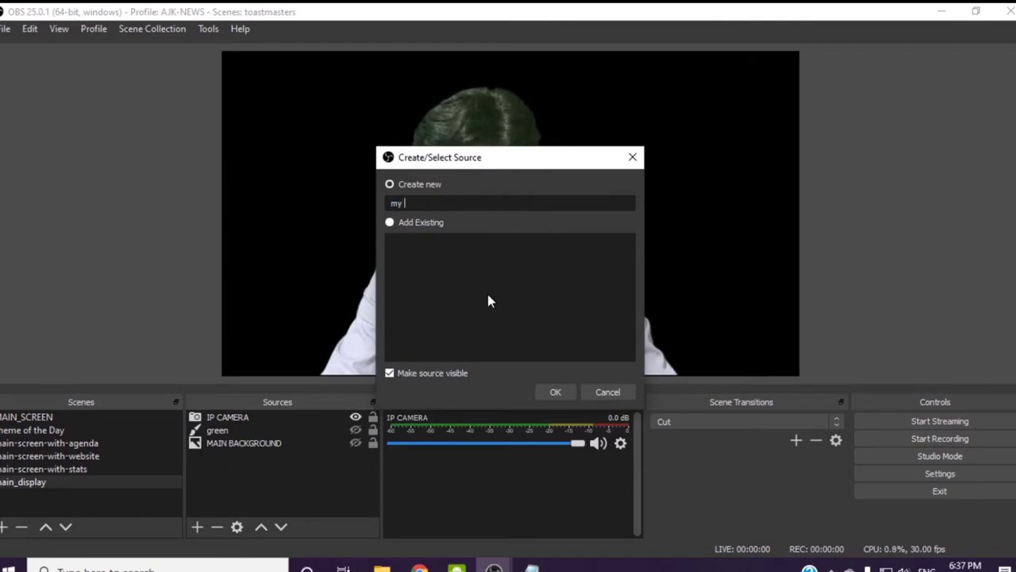
type("scrre")
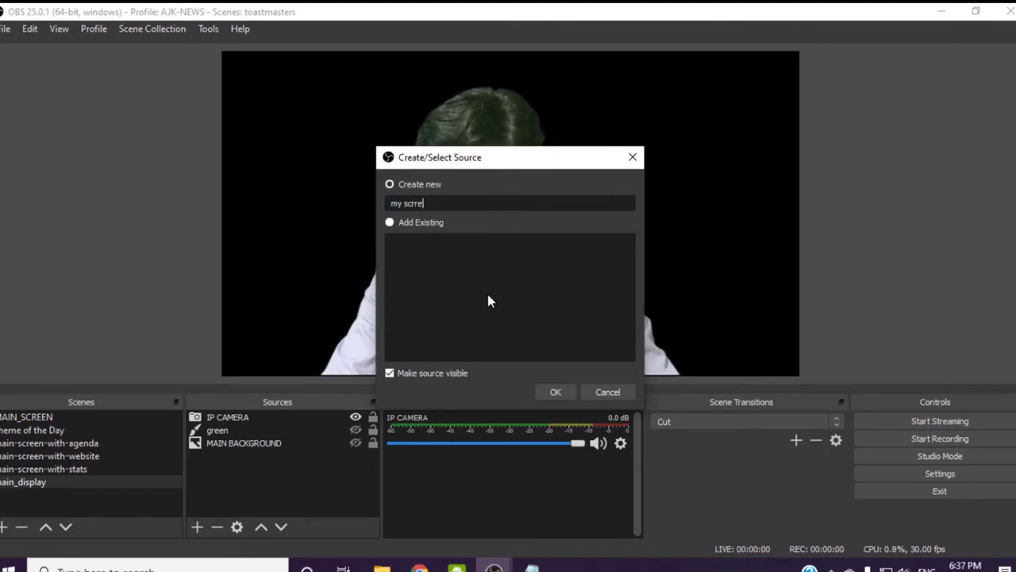
key("BackSpace")
key("BackSpace")
type("een 3")
key("Return")
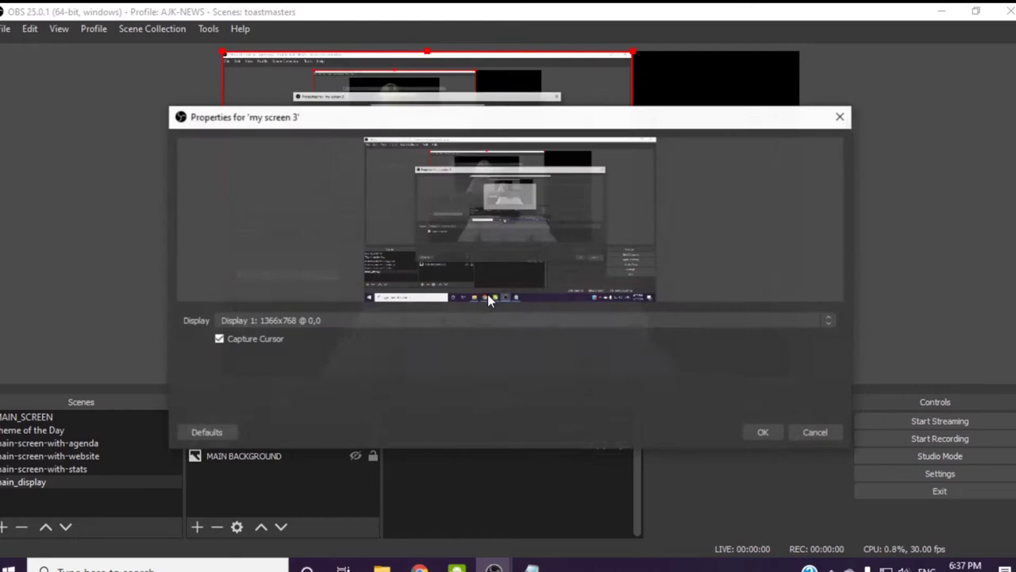
left_click(377, 321)
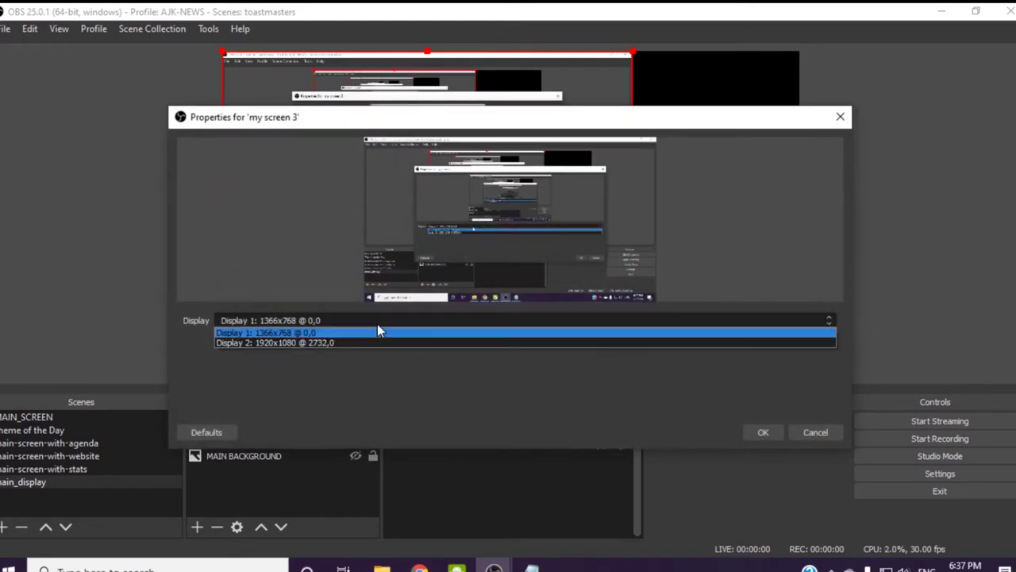
left_click(361, 342)
left_click(752, 428)
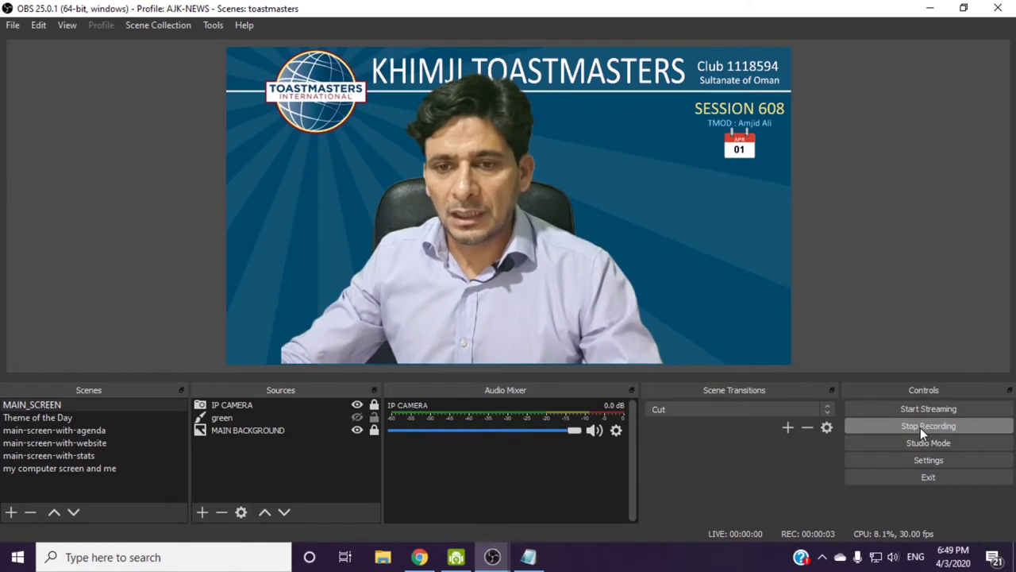
Stop recording, open File Explorer to find the file, and move the camera feed lower-centre
left_click(920, 427)
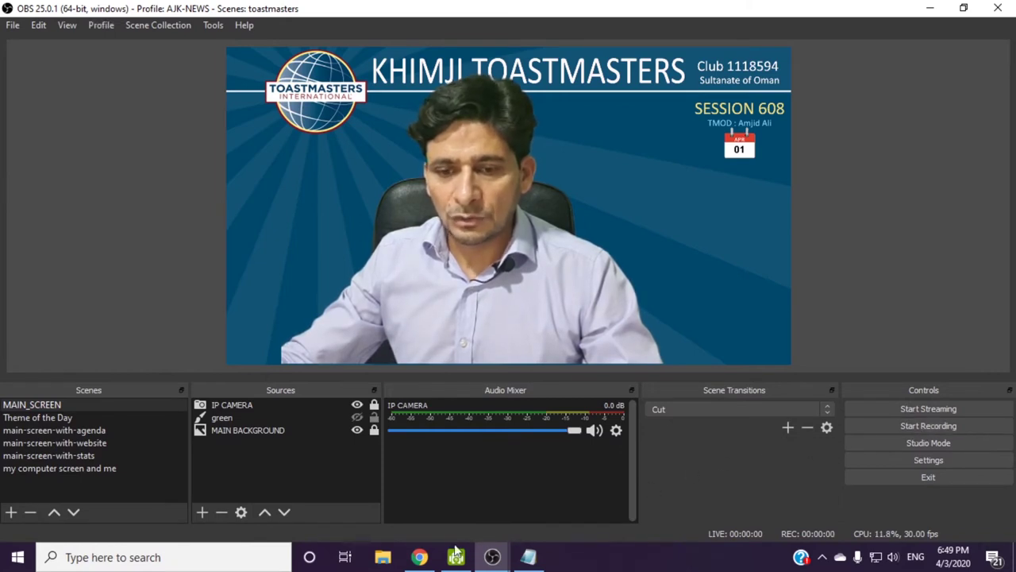
left_click(391, 559)
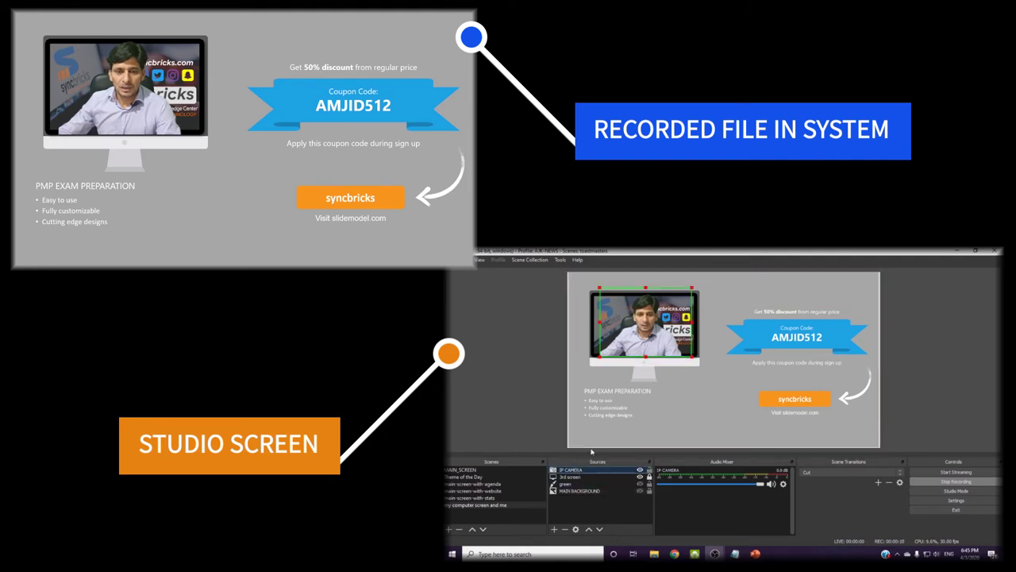
left_click_drag(663, 327, 735, 407)
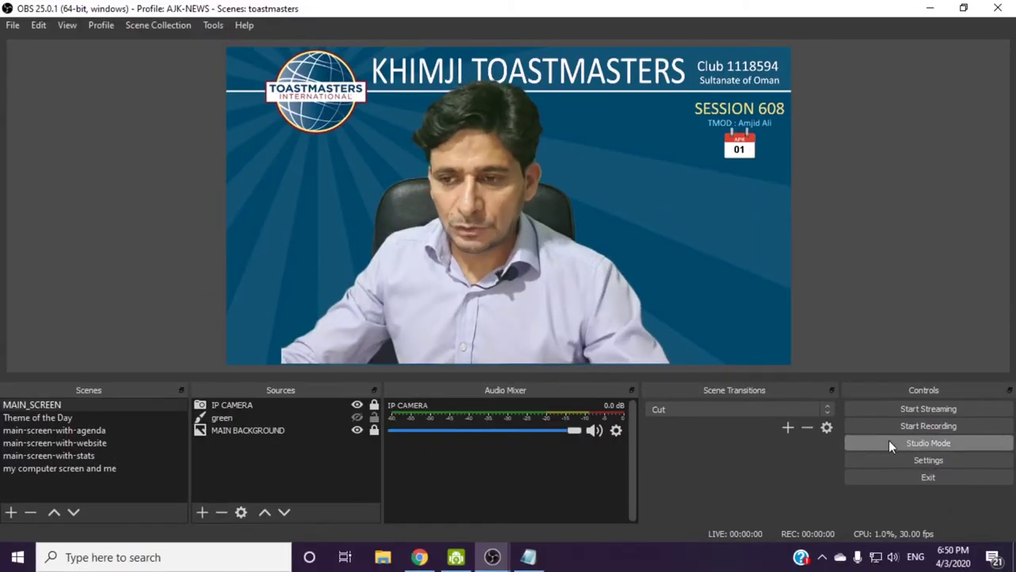
Enable Studio Mode and load the Theme of the Day scene into preview
left_click(869, 446)
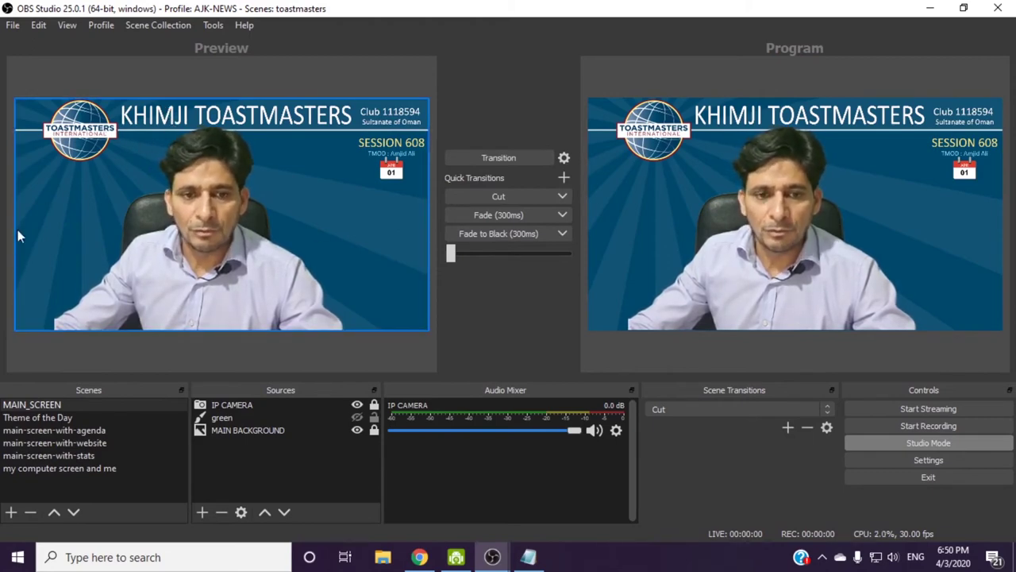
left_click(23, 418)
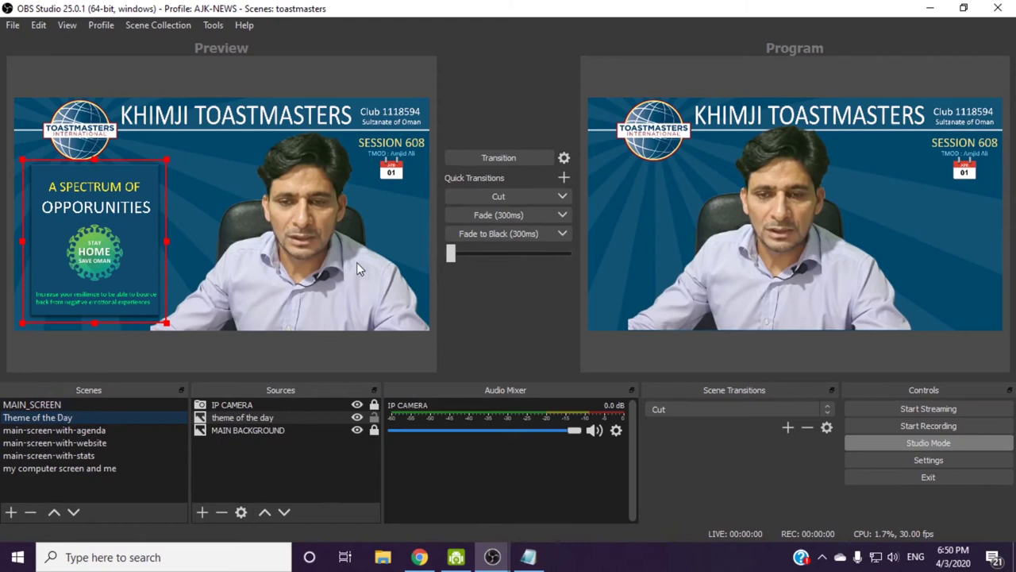
Send the agenda scene live and duplicate it as 'main-screen-with-role-player'
left_click(489, 158)
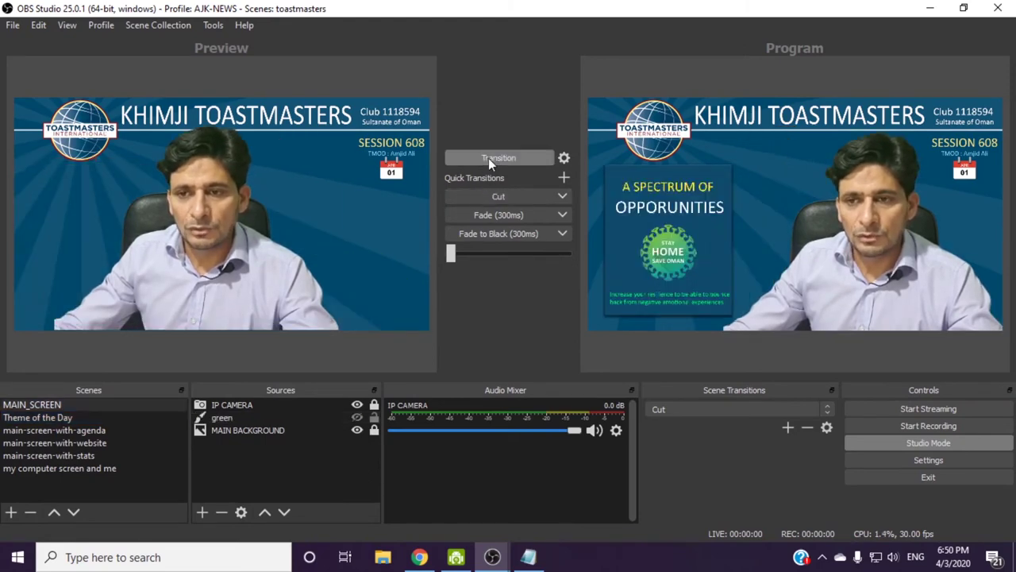
double_click(87, 403)
left_click(54, 429)
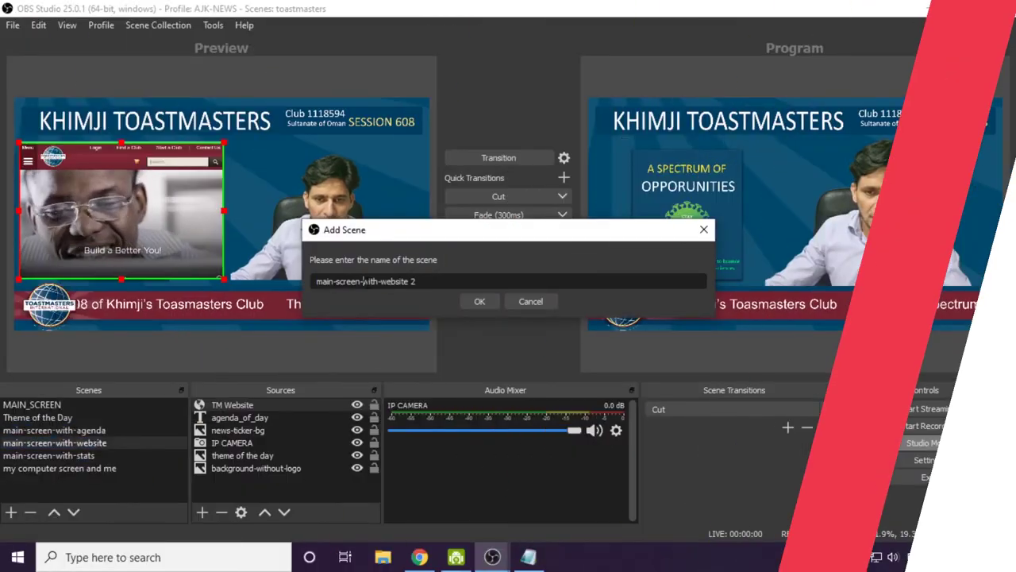
type("main-screen-with-role-player")
key("Return")
Hide the background-without-logo, theme of the day and TM Website sources
left_click(357, 468)
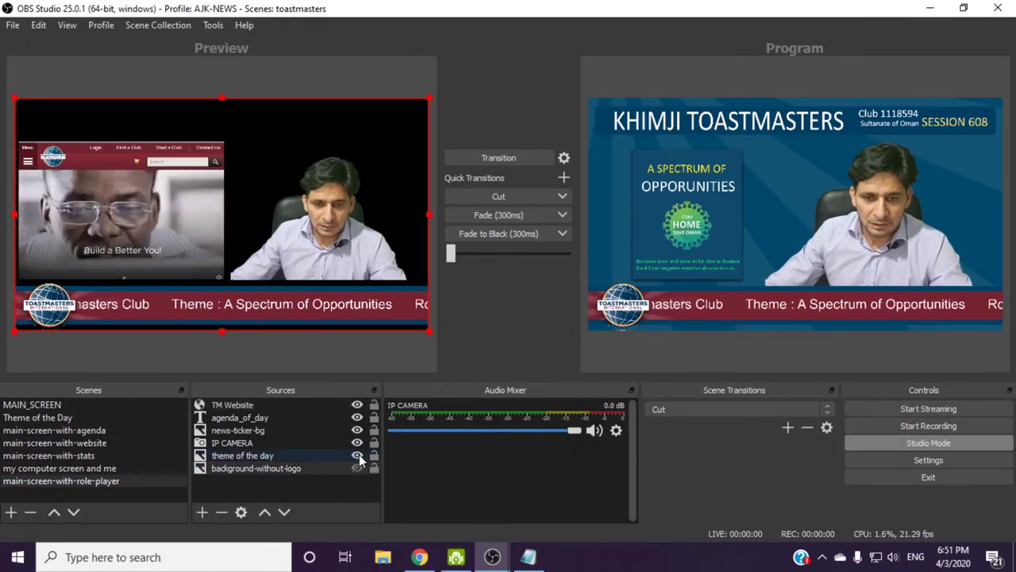
left_click(357, 455)
left_click(357, 404)
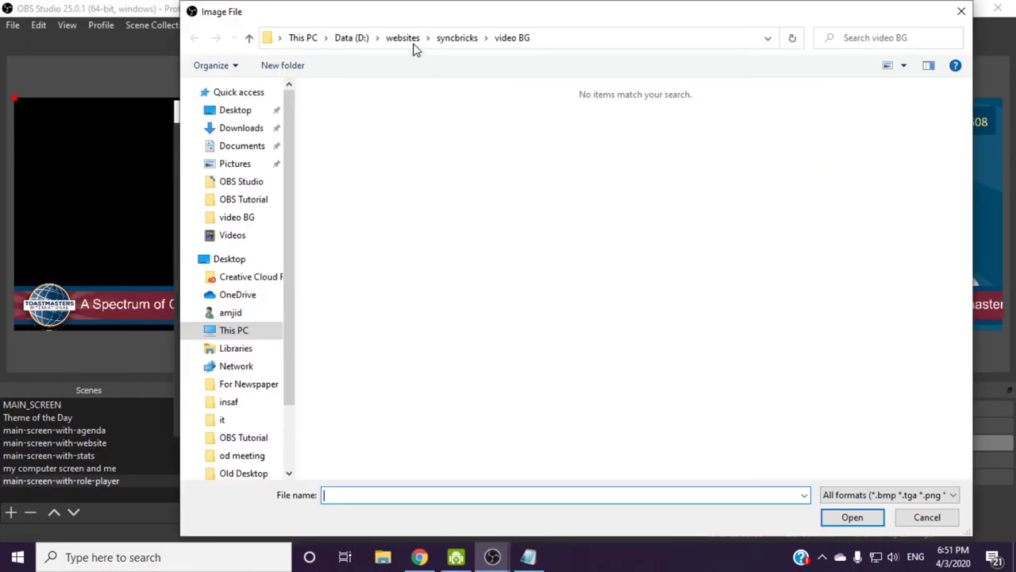
Add an image source below IP CAMERA and move the camera feed to the canvas's left
left_click(235, 109)
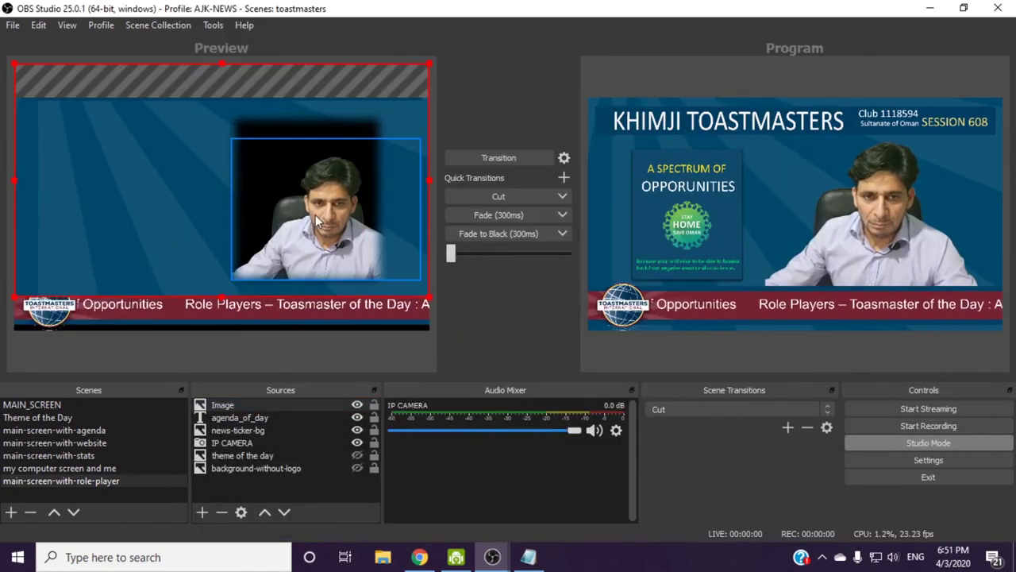
left_click_drag(222, 404, 263, 446)
left_click_drag(318, 214, 123, 217)
Add a 'Speaker of the Day' caption with the speaker photo enlarged beneath it, then send it live
left_click(204, 509)
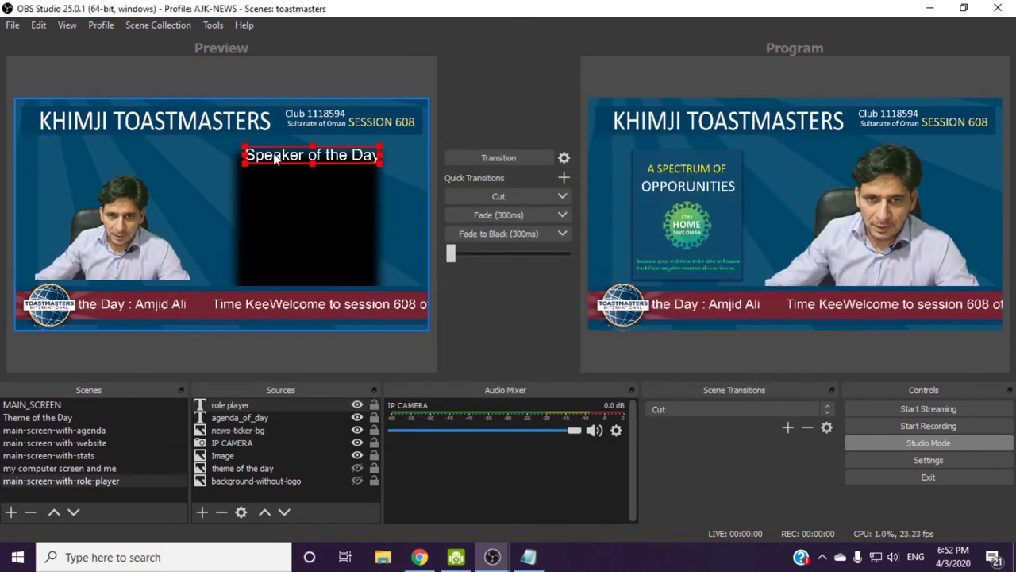
left_click(119, 206)
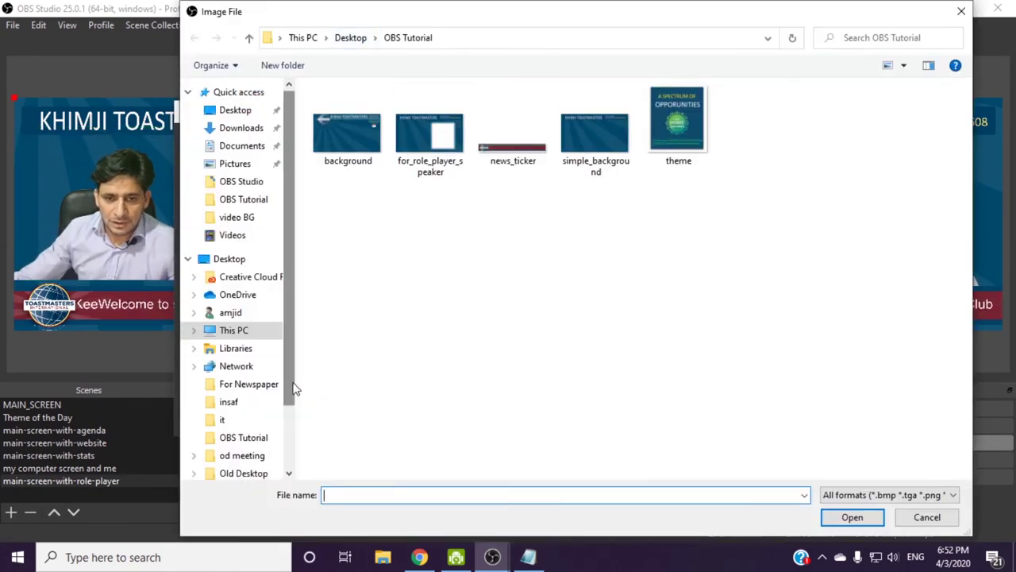
double_click(351, 388)
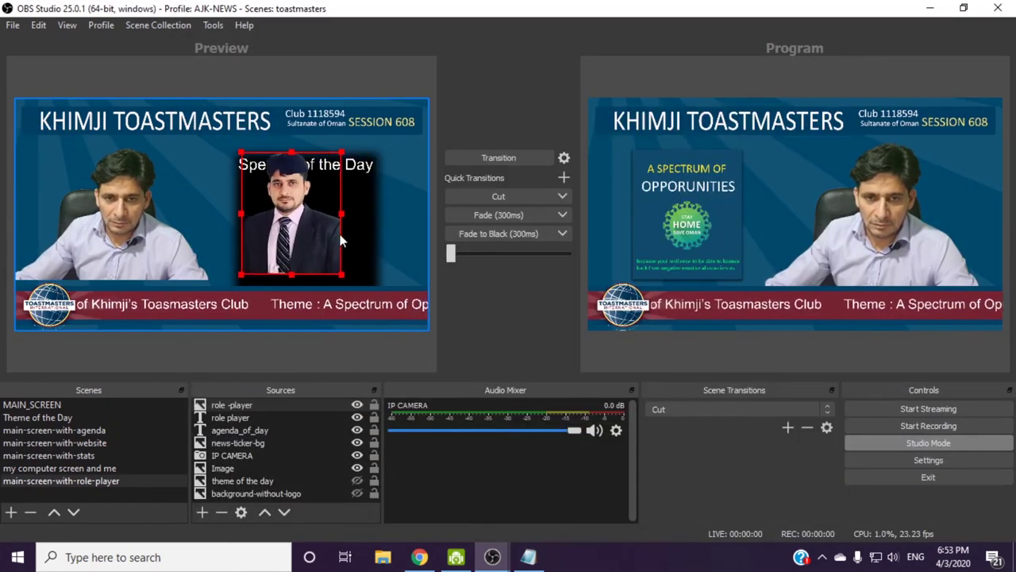
left_click_drag(342, 240, 330, 229)
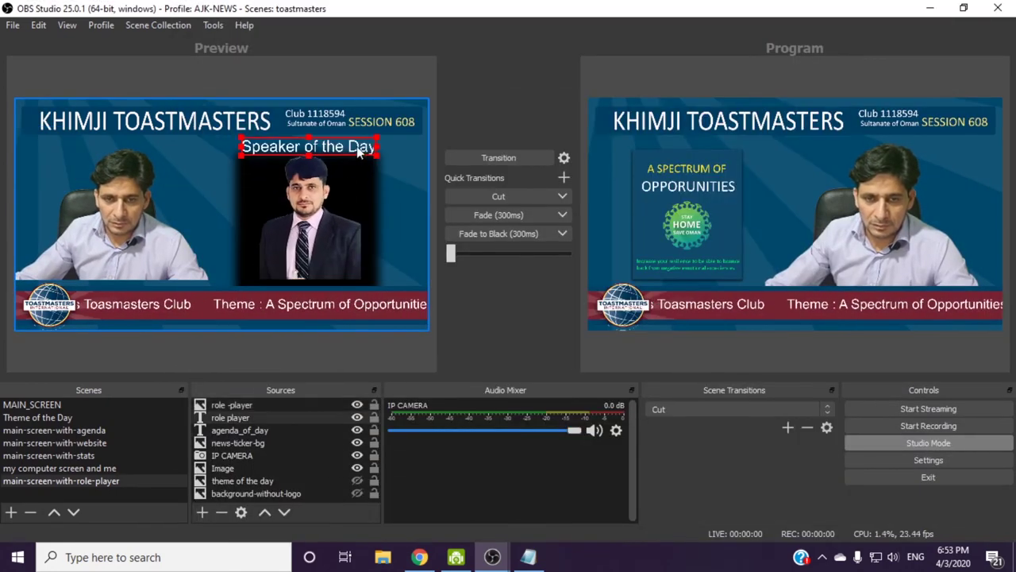
left_click(216, 248)
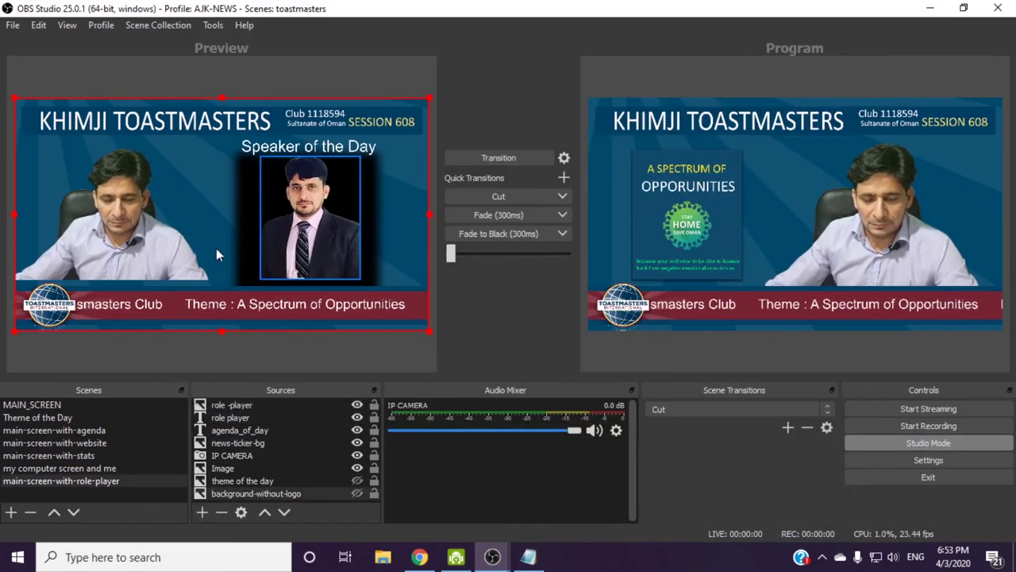
left_click(487, 162)
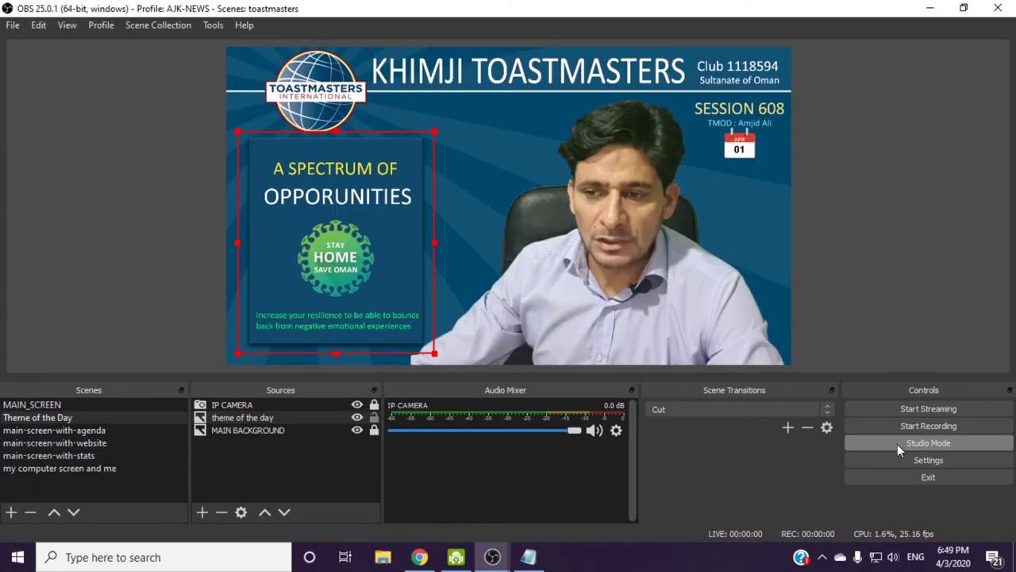
Switch through MAIN_SCREEN and Theme of the Day, ending on the main-screen-with-agenda scene
left_click(82, 406)
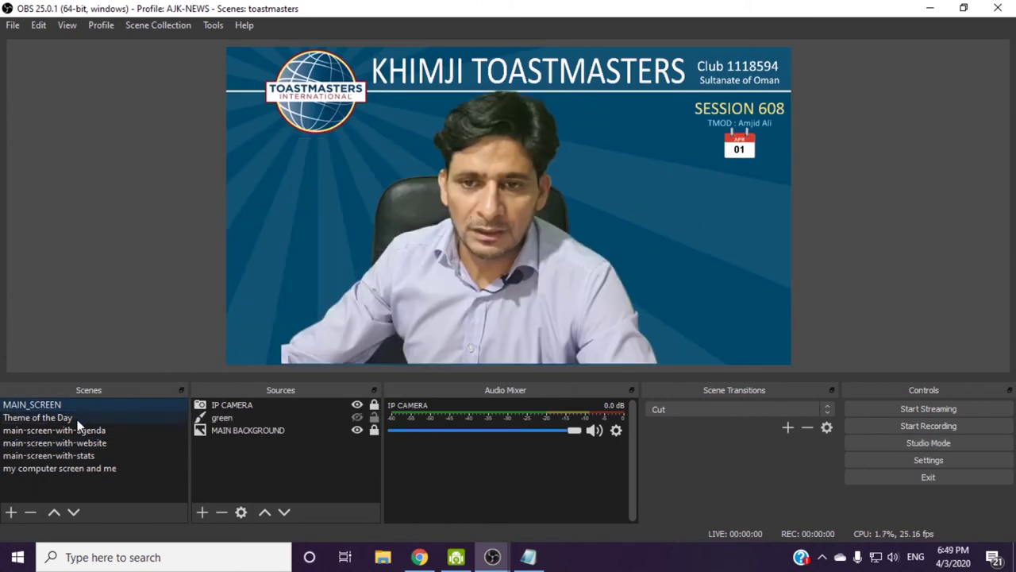
left_click(78, 419)
left_click(79, 431)
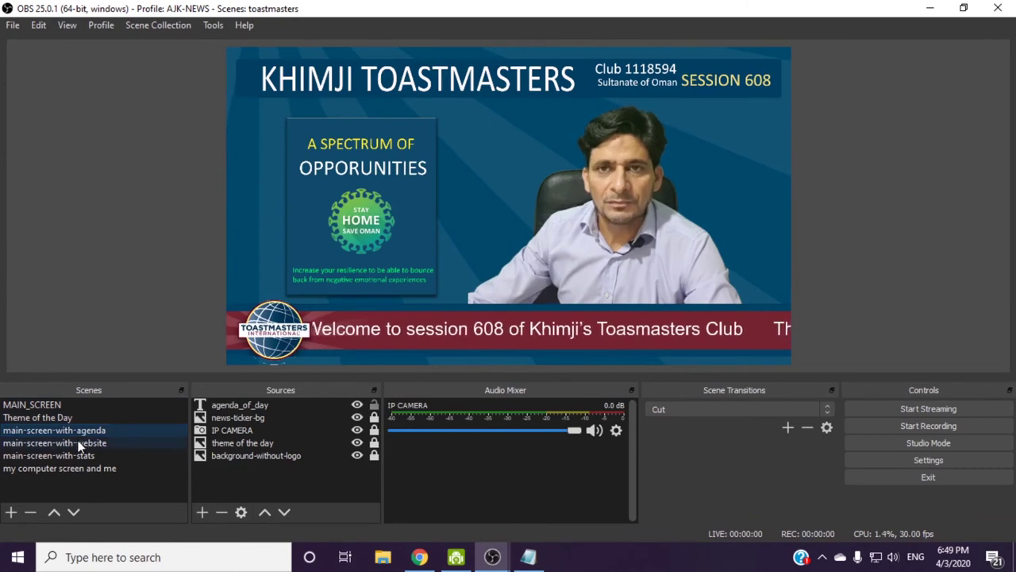